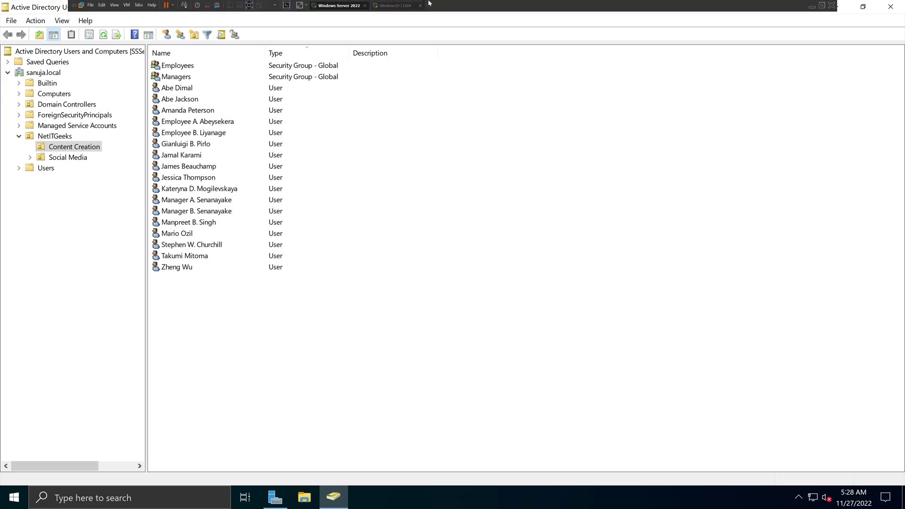
Step: Switch from the Windows Server VM to the Windows 11 client VM
left_click(395, 6)
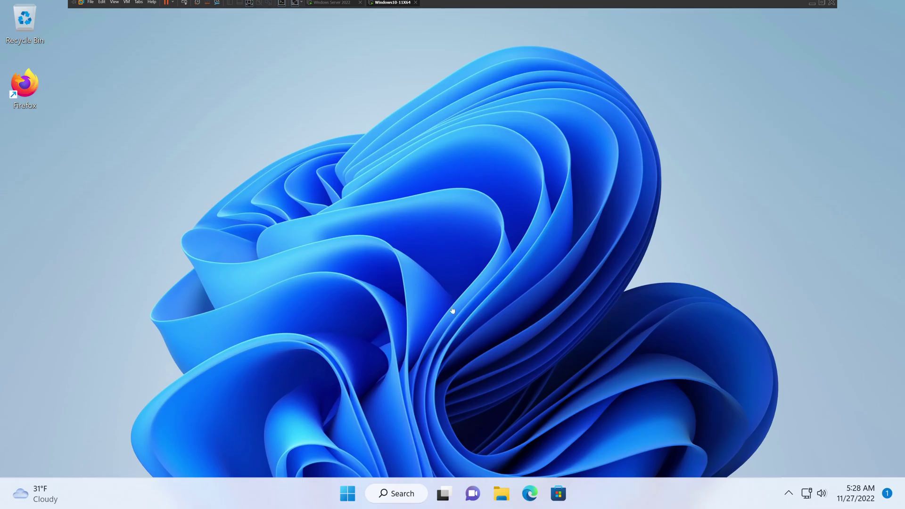
Step: Check This PC in File Explorer, including the eaa001 home drive H:, then return to This PC
left_click(502, 493)
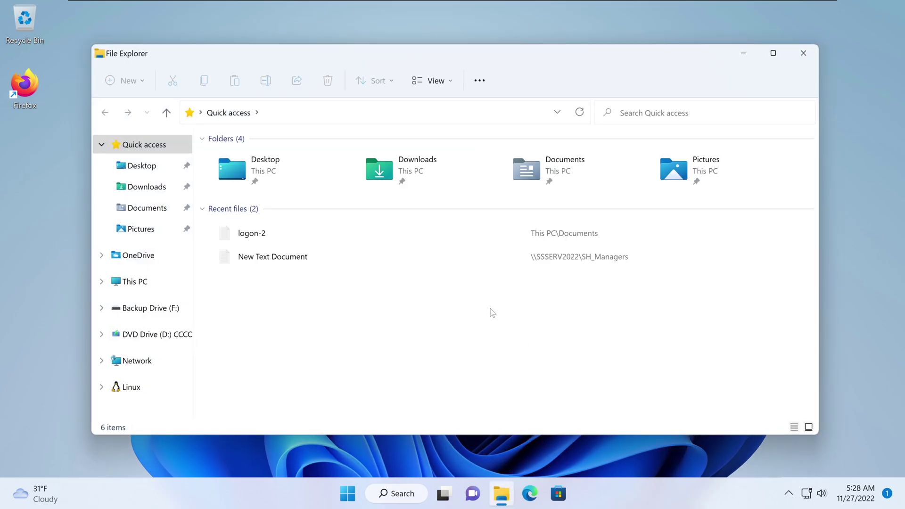
left_click(145, 281)
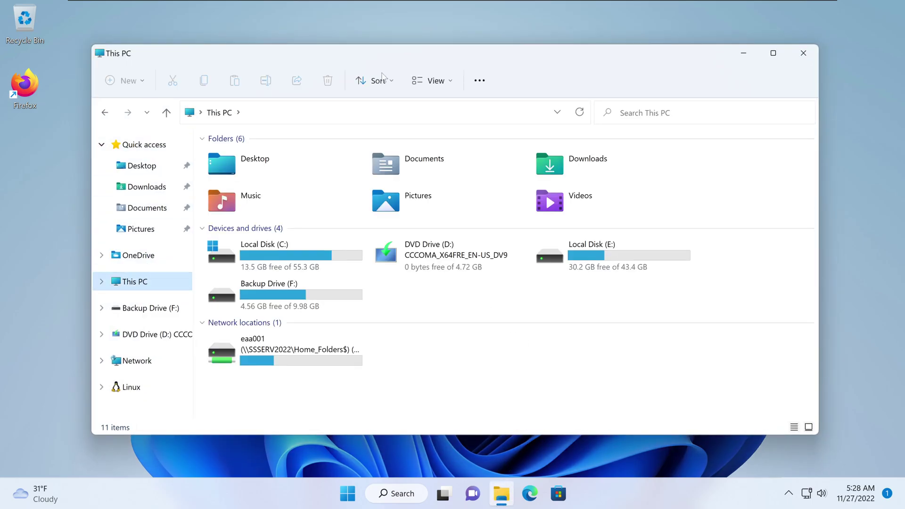
double_click(354, 351)
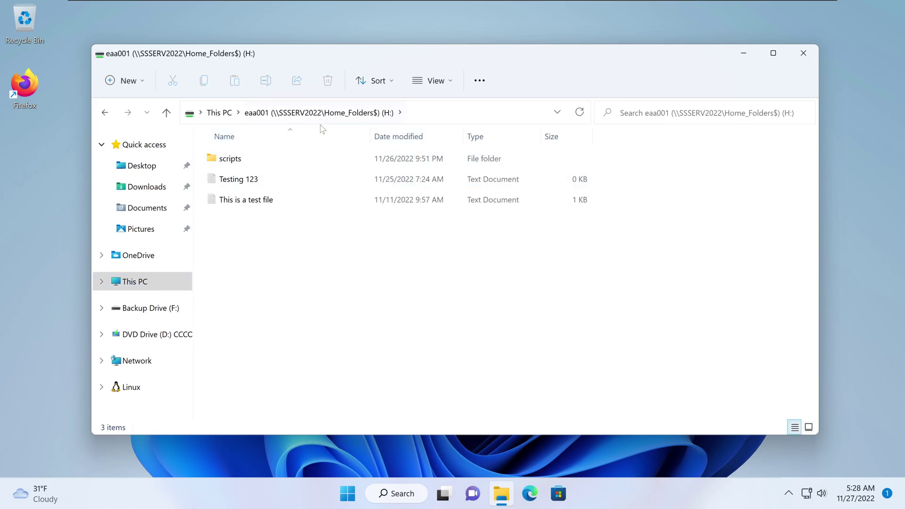
left_click(221, 113)
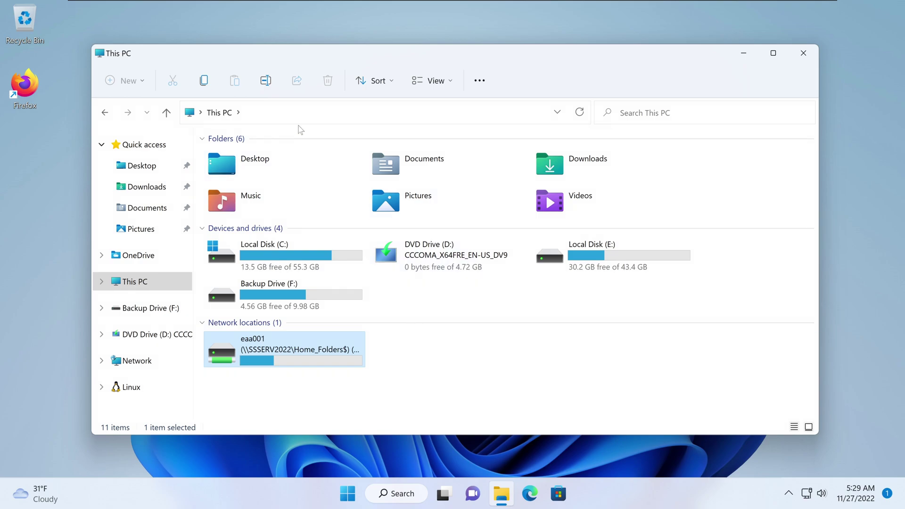
left_click(304, 115)
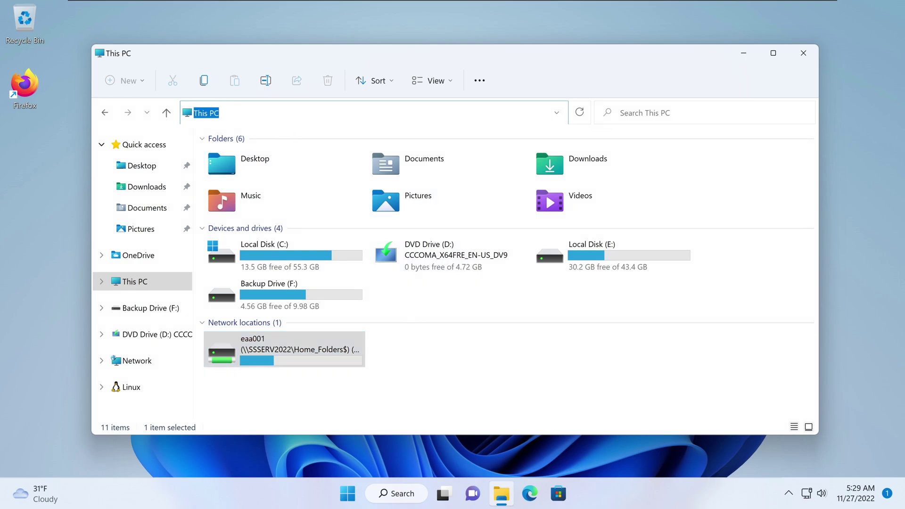
type("\\\\")
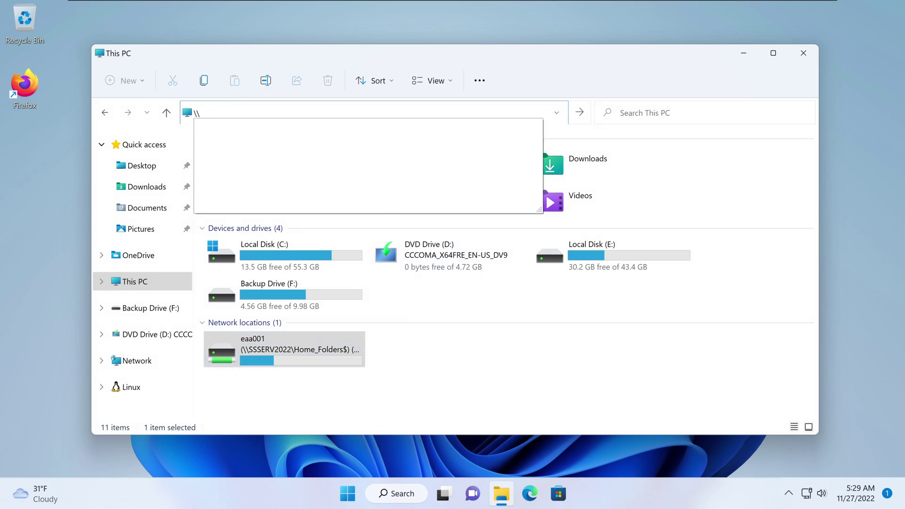
type("SS")
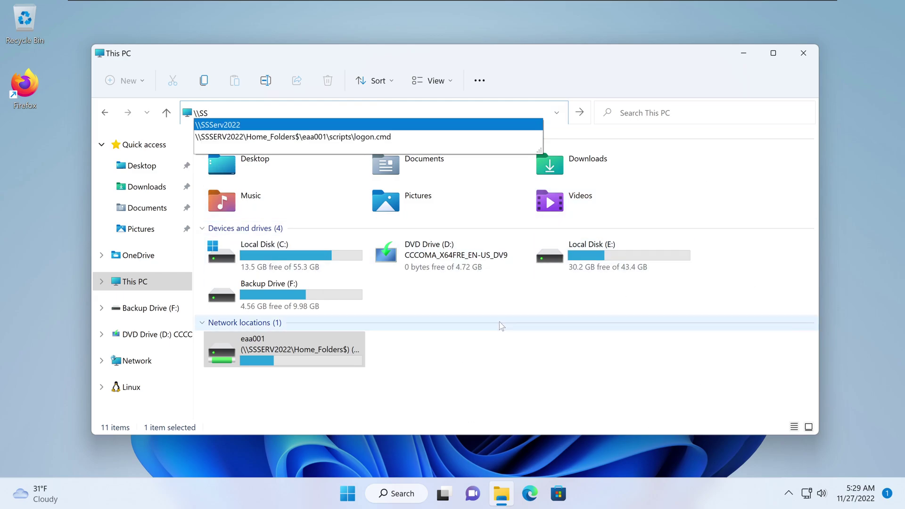
left_click(441, 352)
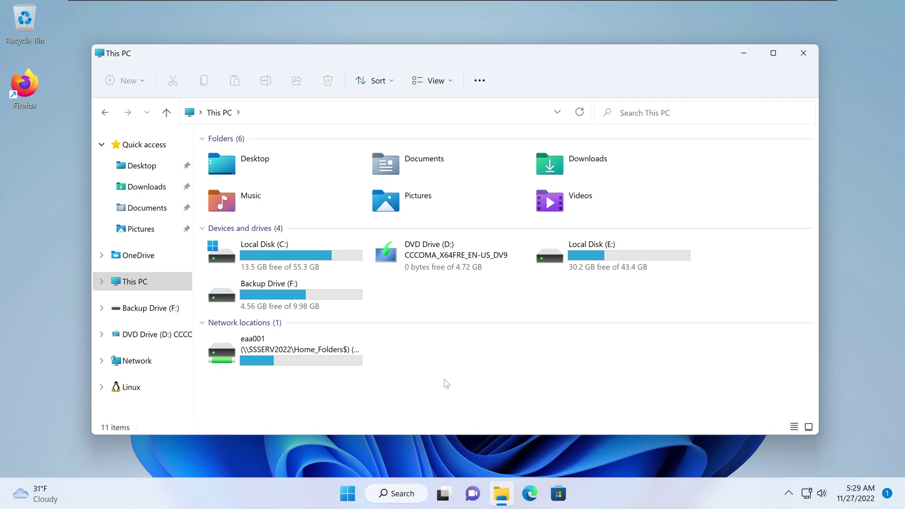
left_click(291, 346)
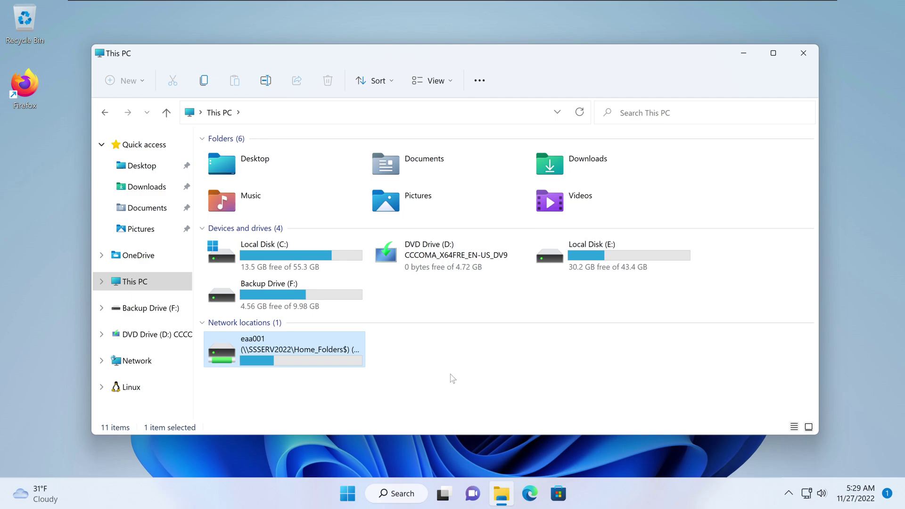
key("F4")
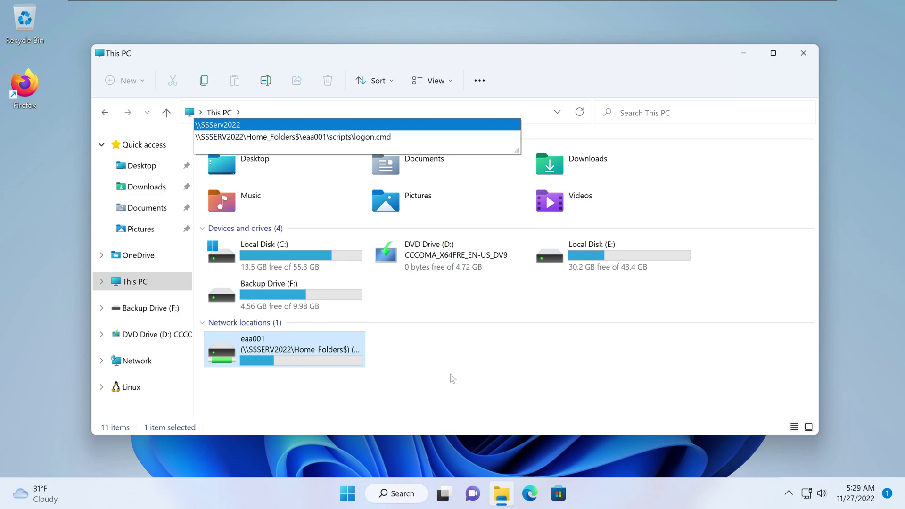
left_click(459, 375)
left_click(462, 375)
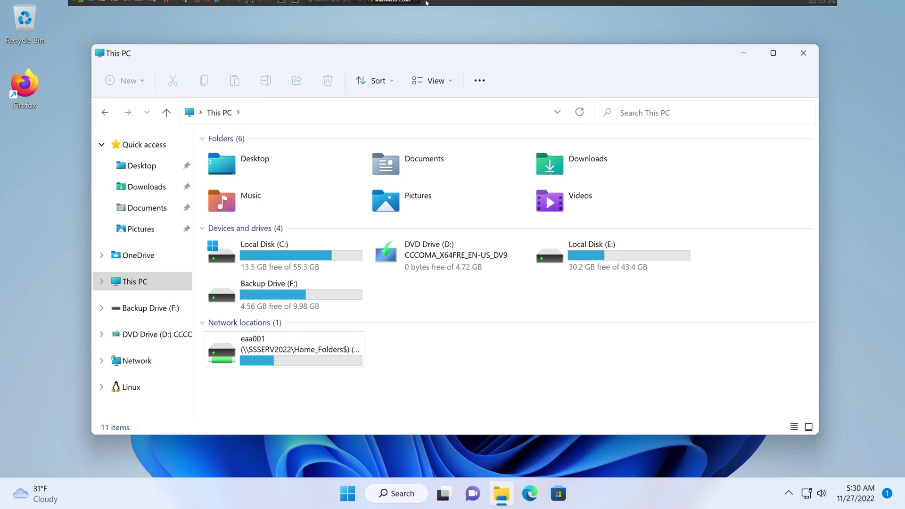
Step: Switch back to the Windows Server 2022 VM showing the Content Creation OU in ADUC
left_click(331, 6)
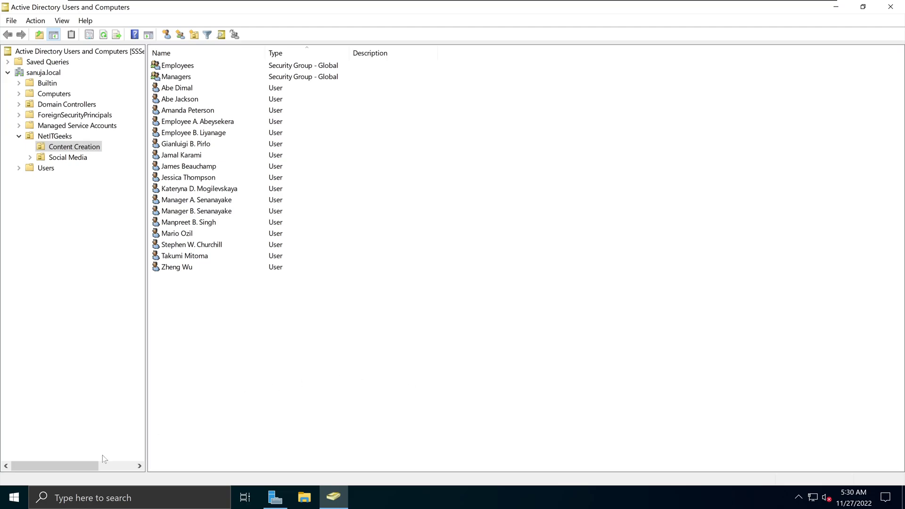
left_click(15, 502)
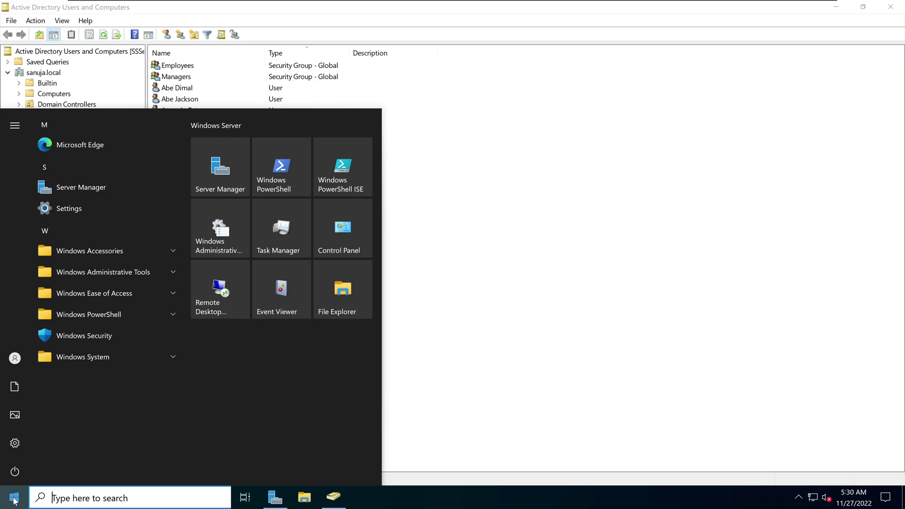
type("note")
key("Return")
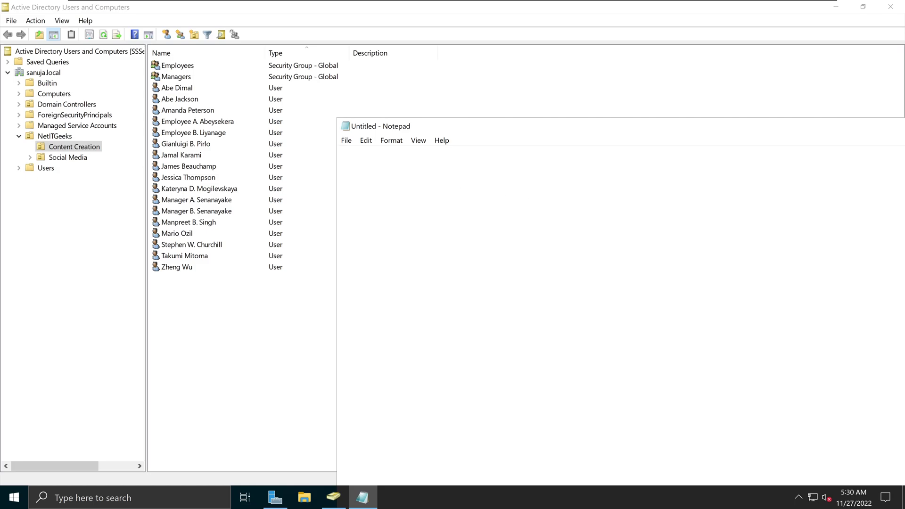
type("@ECHO OFF")
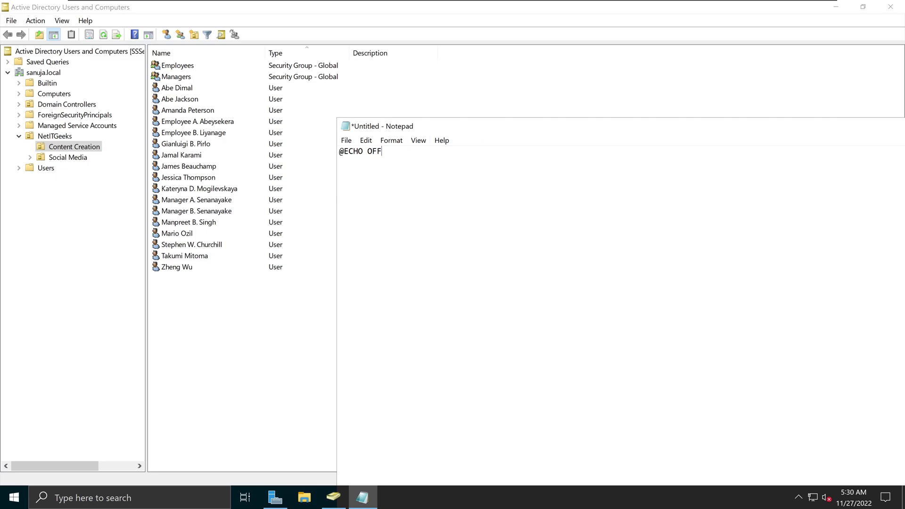
left_click_drag(476, 131, 393, 107)
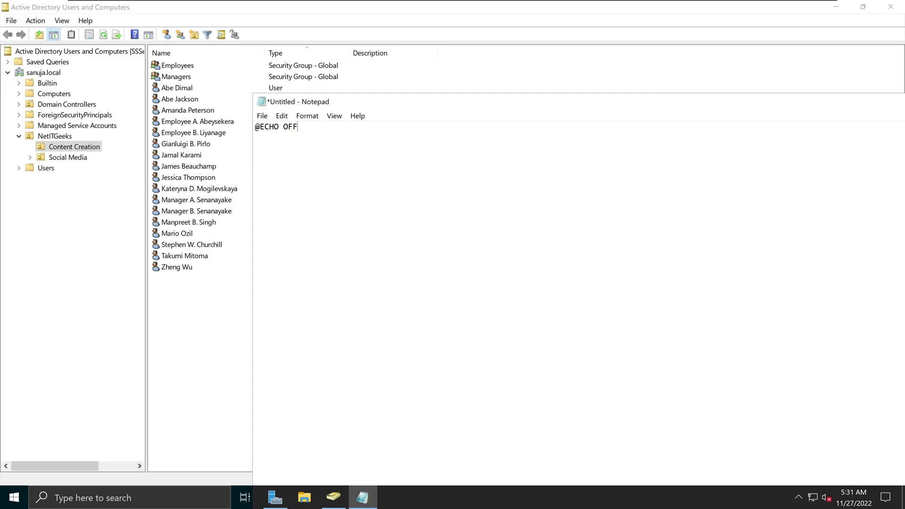
key("Return")
type("net use M: /d > NUL")
left_click(304, 497)
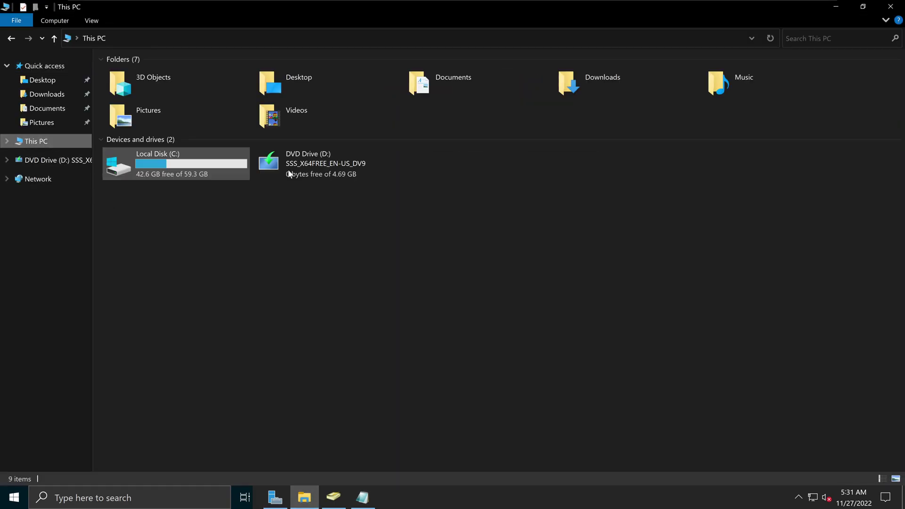
double_click(198, 171)
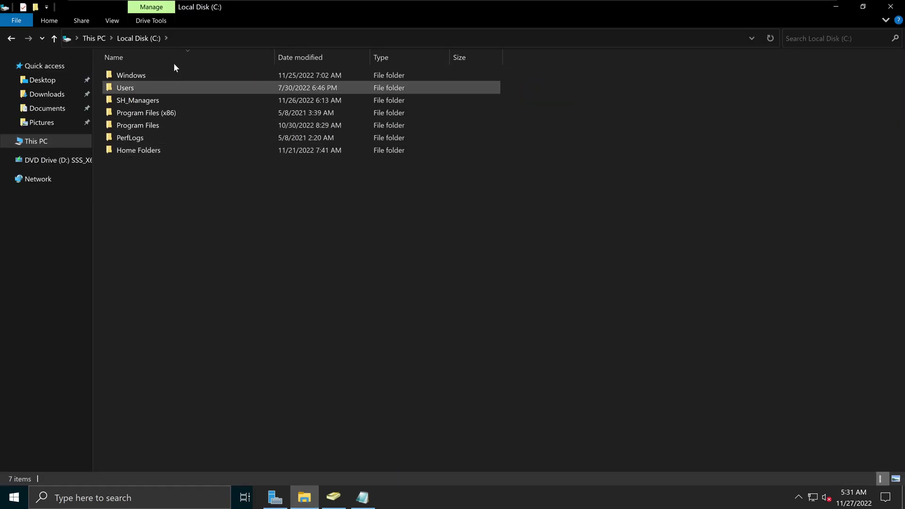
left_click(144, 101)
right_click(157, 100)
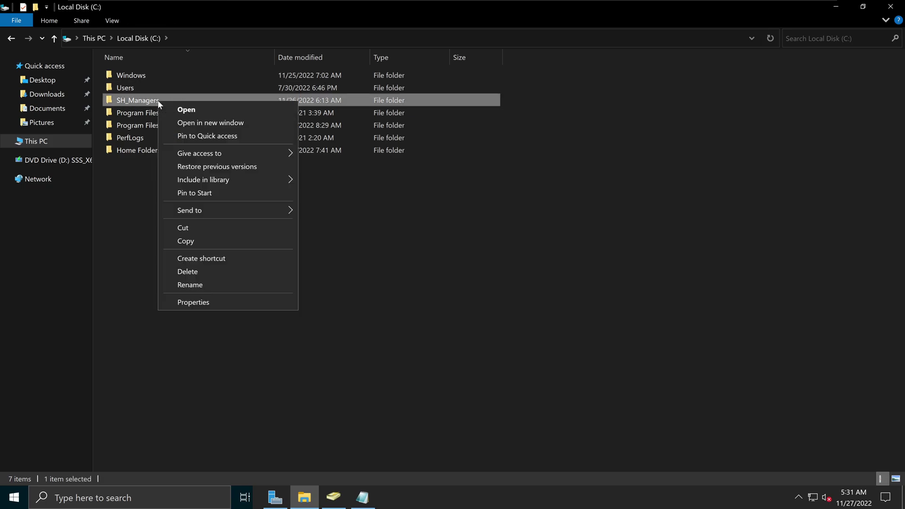
left_click(198, 301)
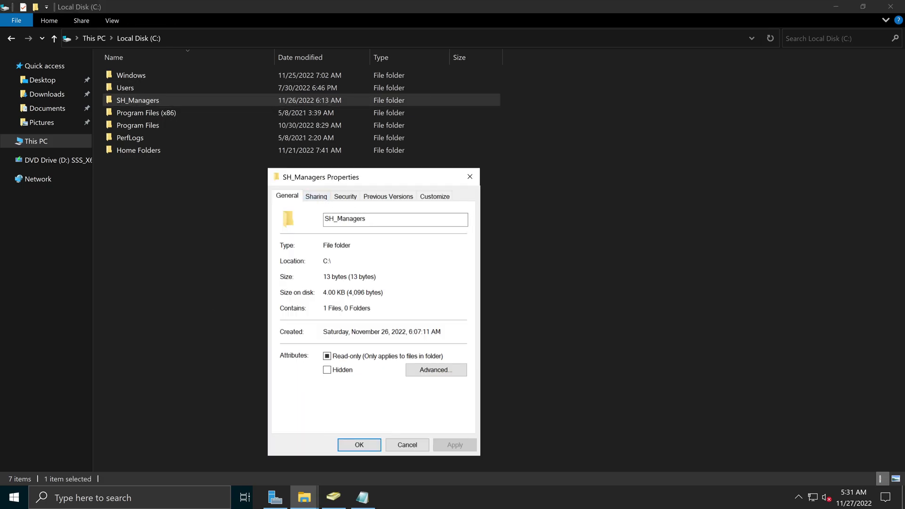
left_click(309, 201)
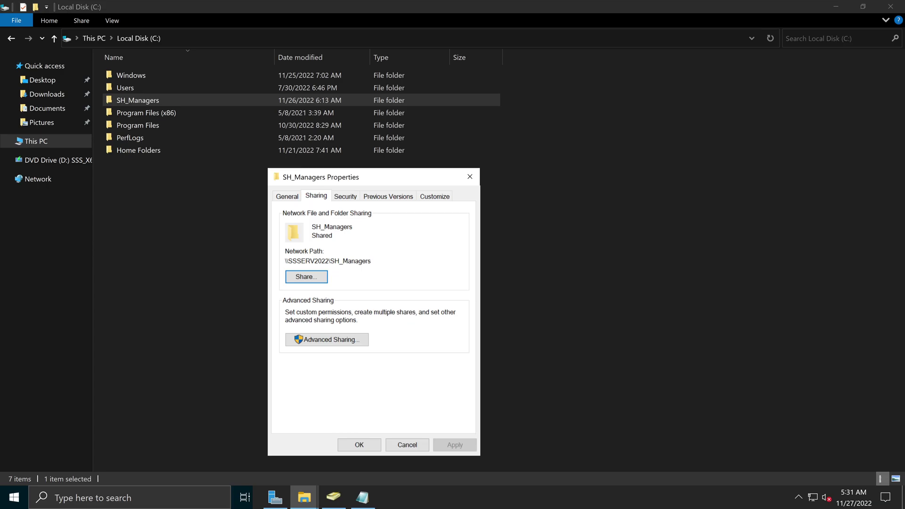
left_click(345, 196)
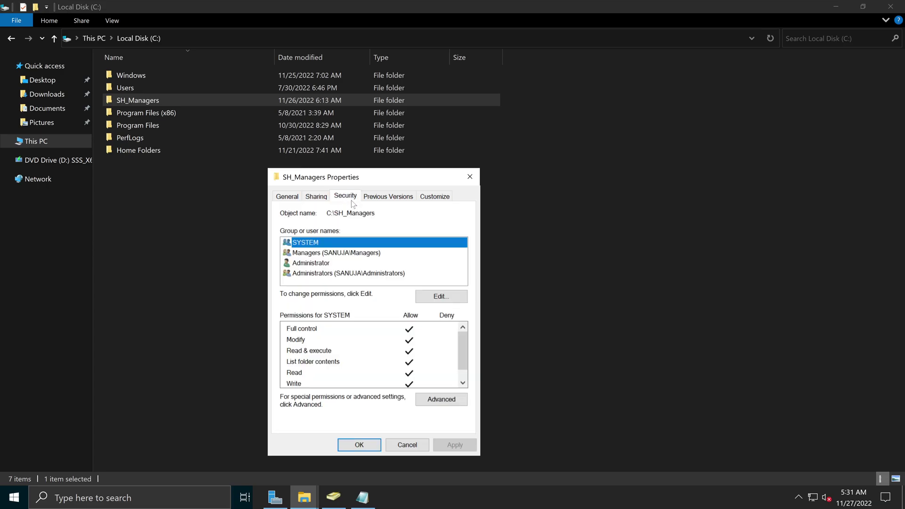
left_click(341, 257)
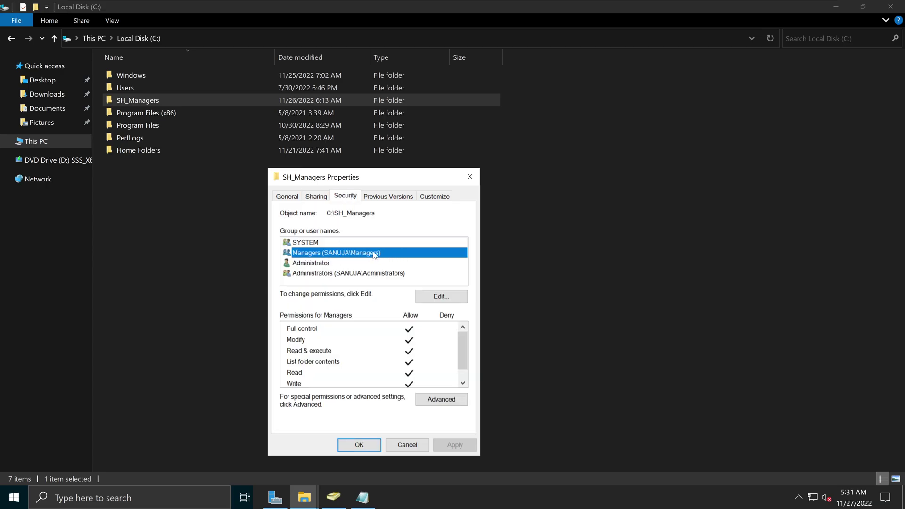
left_click(470, 176)
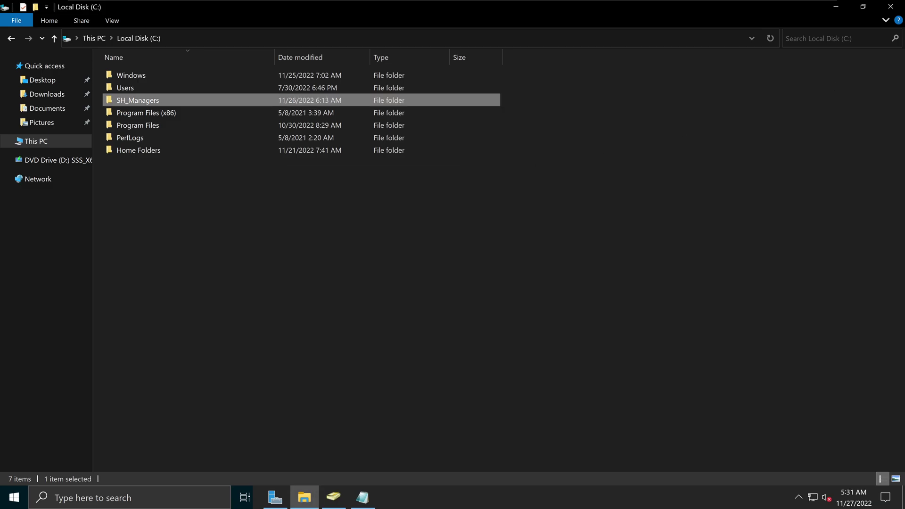
left_click(891, 7)
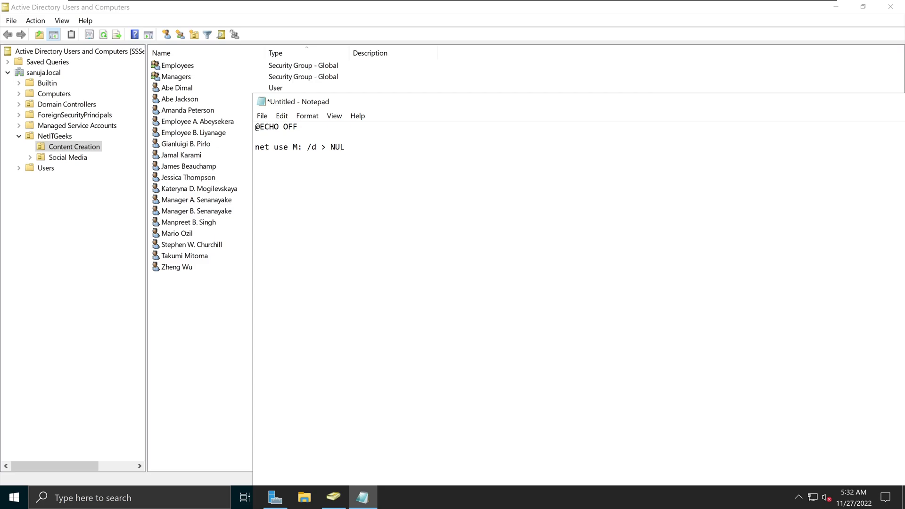
Step: Type the line 'net use M: \\SSSERV2022\SH_Managers', correcting typos in the server name
type("net use M")
type("\\\\SSERVER")
key("BackSpace")
key("BackSpace")
key("BackSpace")
key("BackSpace")
key("BackSpace")
type("SERVE")
key("BackSpace")
type("2022\\SH_Managers")
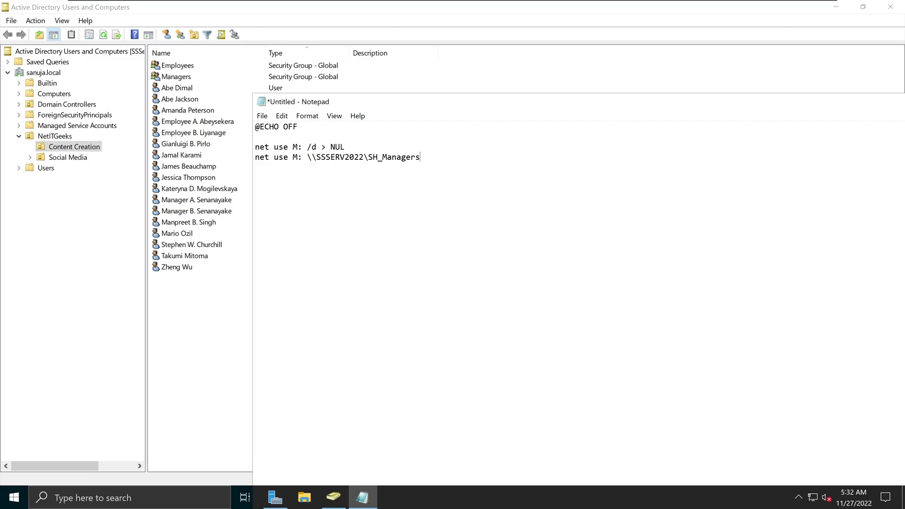
Step: Open the Sharing tab of the SH_Managers folder's properties on the C: drive
left_click(305, 497)
left_click(34, 143)
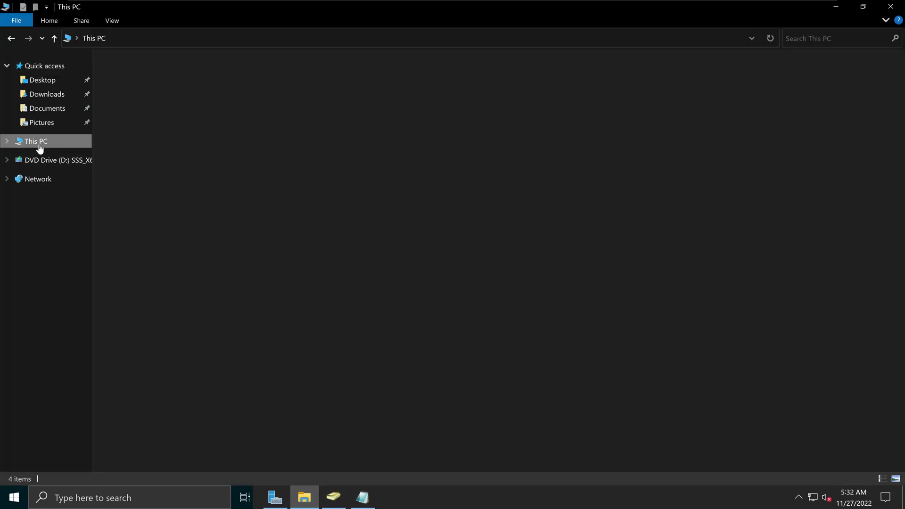
left_click(208, 179)
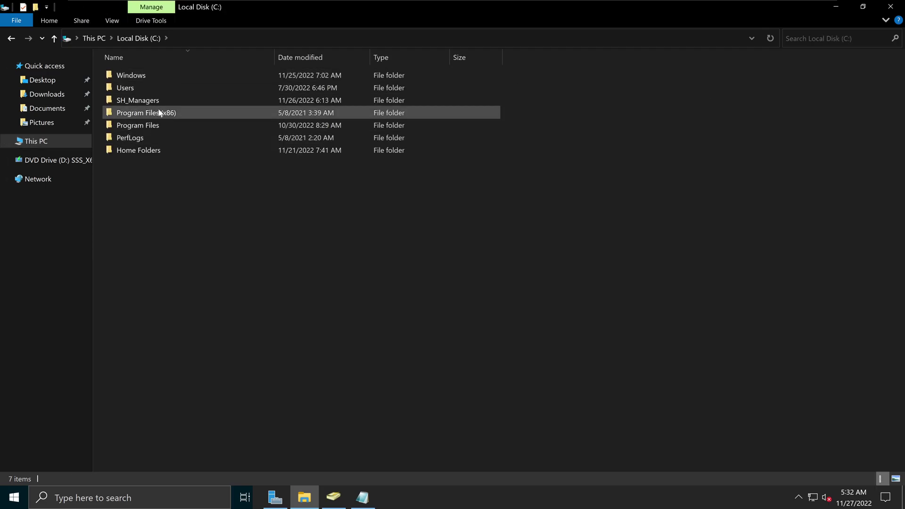
right_click(149, 101)
left_click(195, 303)
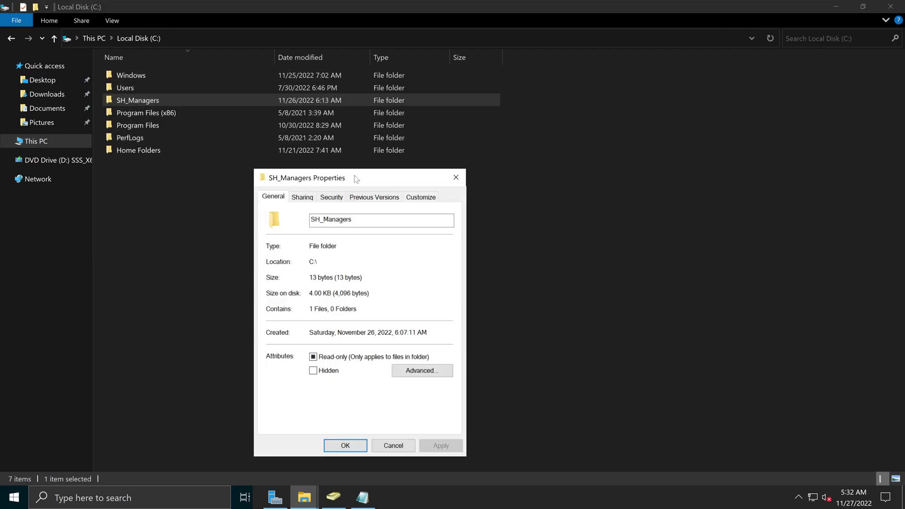
left_click(311, 200)
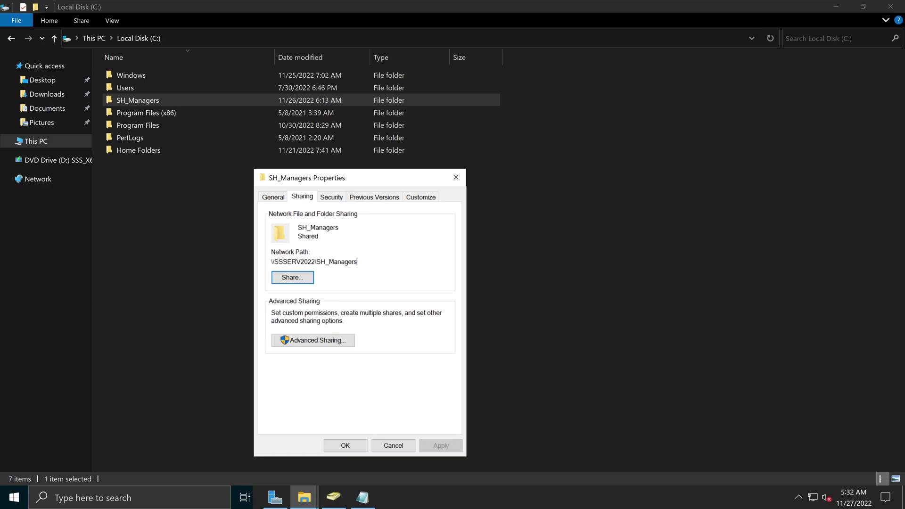
Step: Copy the SH_Managers network path, then close the properties dialog and File Explorer
left_click_drag(357, 262, 271, 262)
right_click(283, 264)
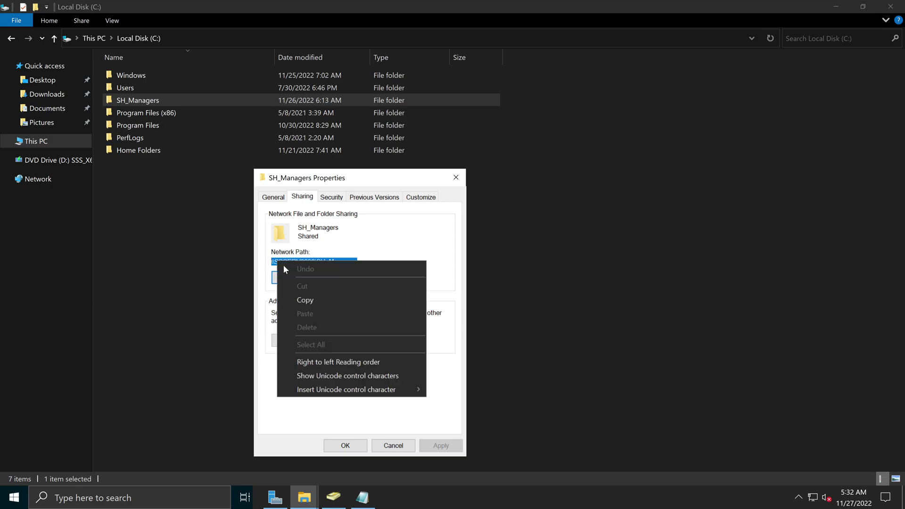
left_click(307, 300)
right_click(320, 260)
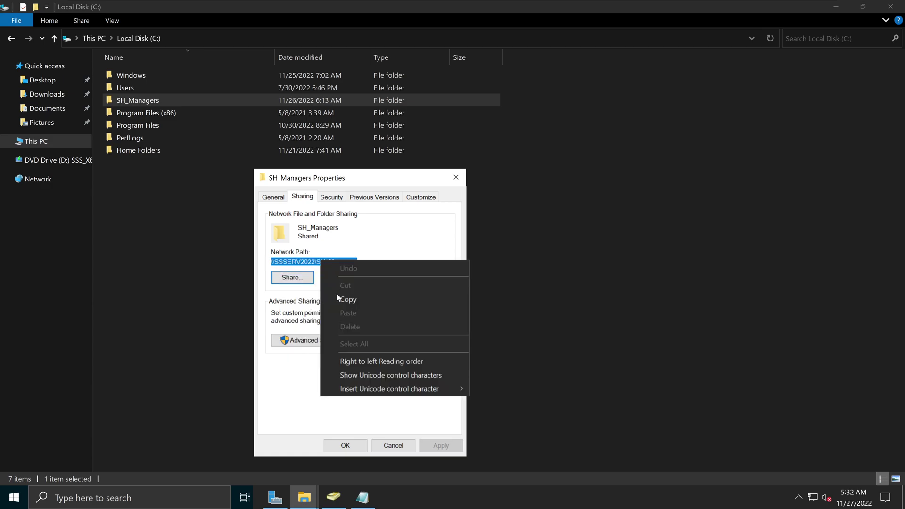
left_click(343, 298)
left_click(456, 177)
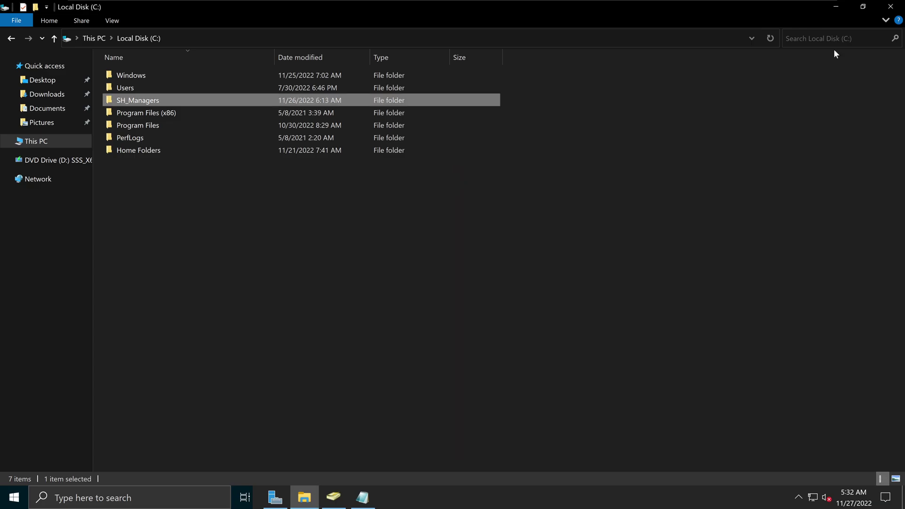
left_click(890, 7)
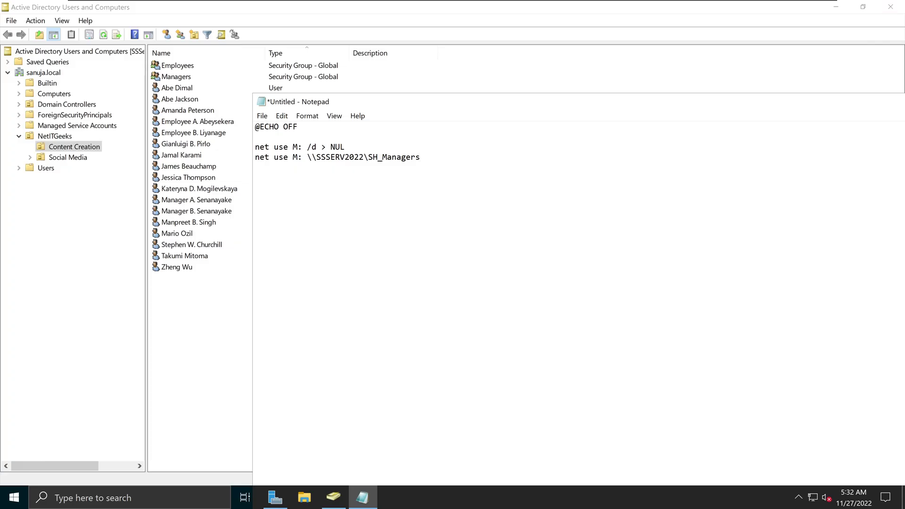
Step: Replace the typed UNC path on the mapping line with the copied SH_Managers share path
left_click_drag(420, 157, 307, 157)
right_click(315, 157)
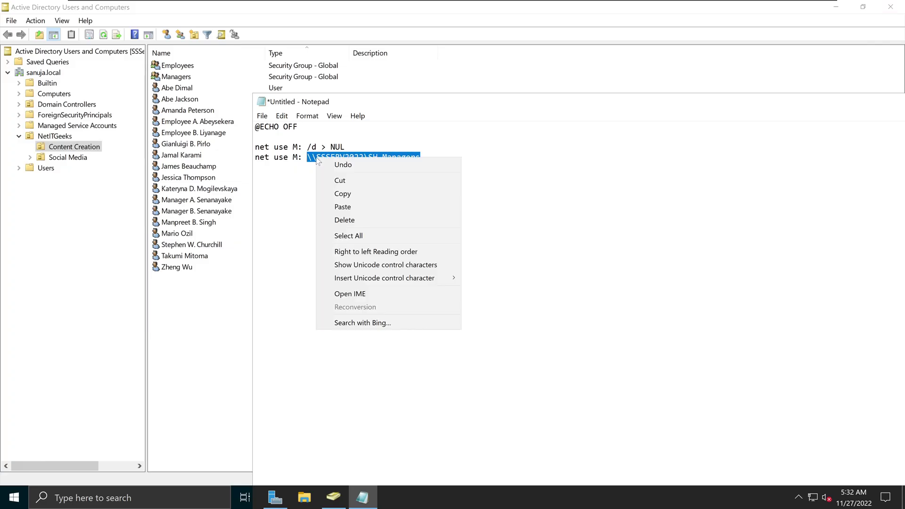
left_click(353, 211)
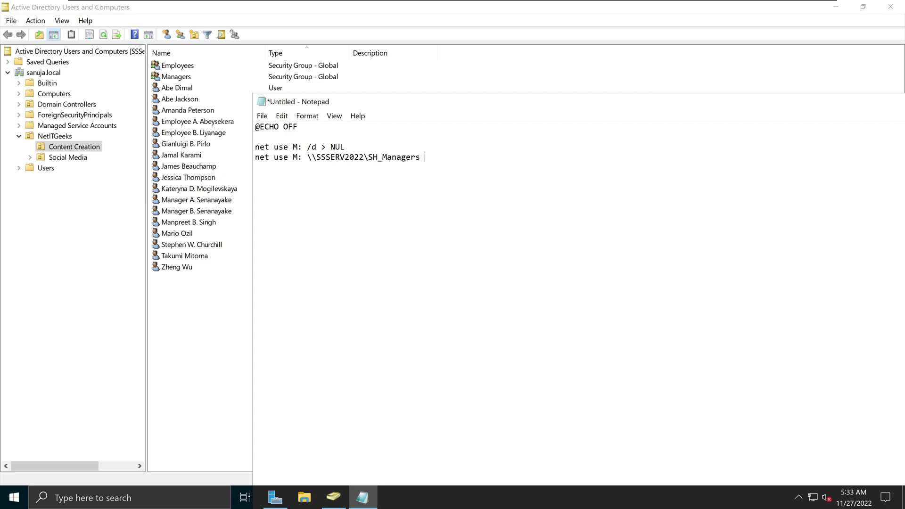
Step: Append '/persistent:no' to the end of the net use M: line
type("/pr")
key("BackSpace")
type("ersistent:")
key("BackSpace")
type("N")
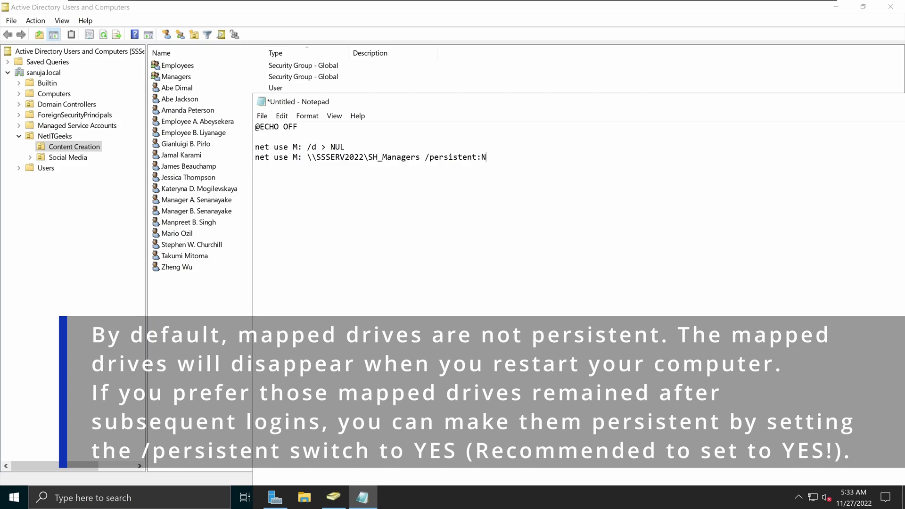
key("BackSpace")
type("no")
left_click_drag(419, 157, 255, 157)
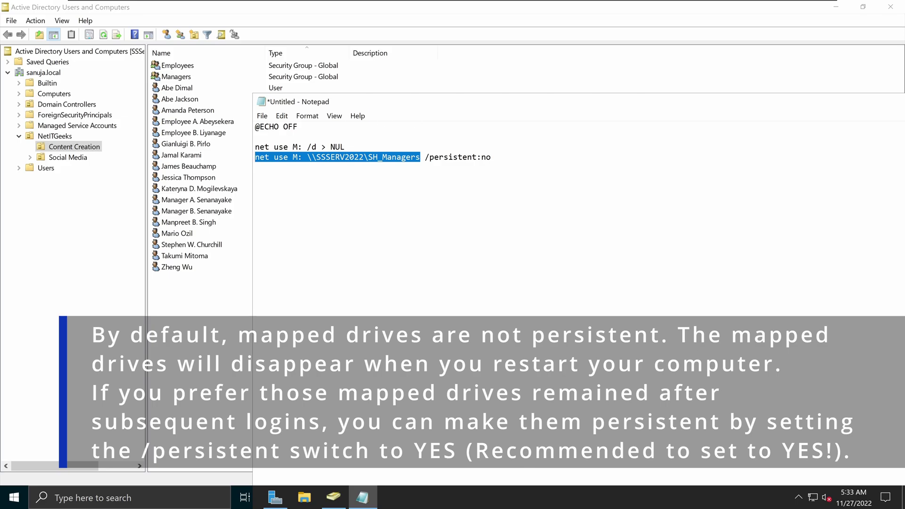
left_click(491, 157)
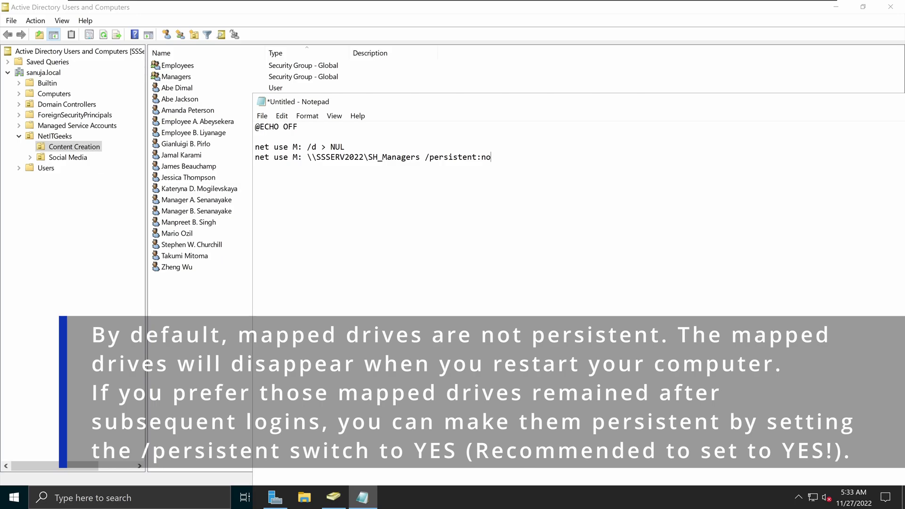
key("Return")
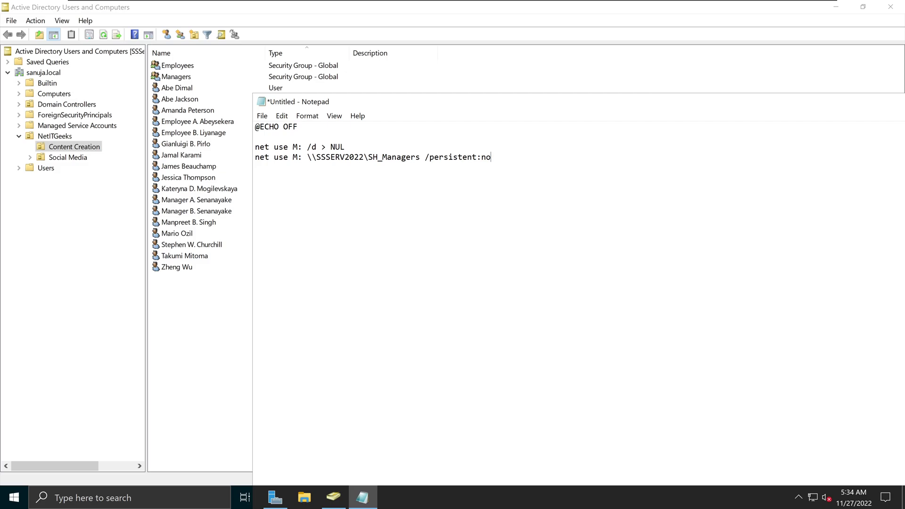
Step: Go to \\SSSERV2022 in File Explorer's address bar to list the server's shares
left_click(306, 499)
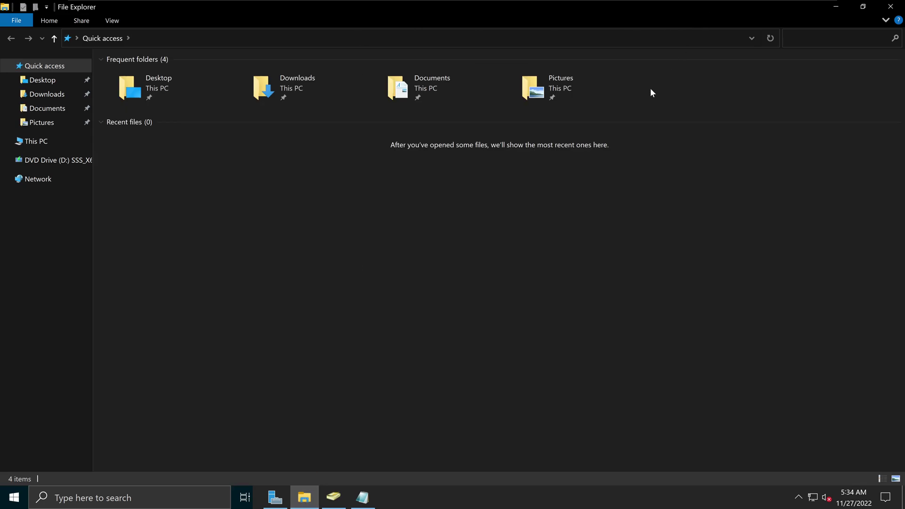
left_click(203, 41)
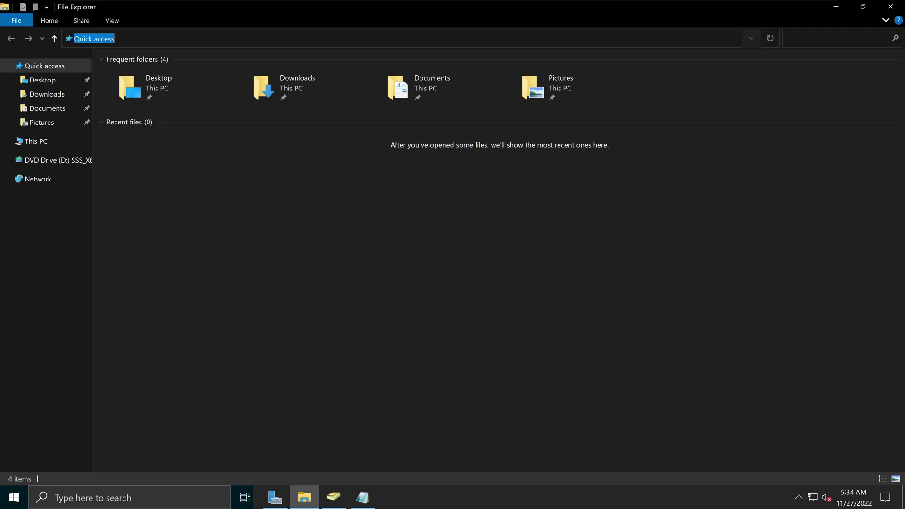
type("\\\\")
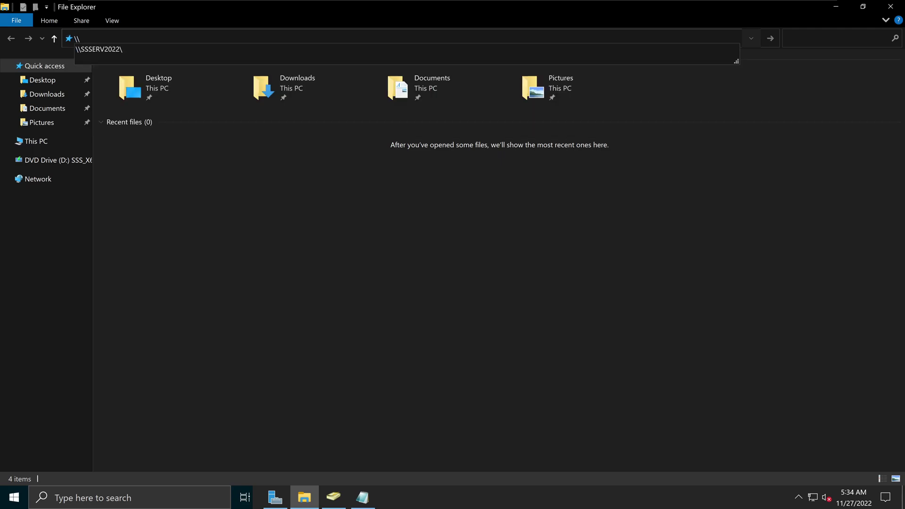
key("Down")
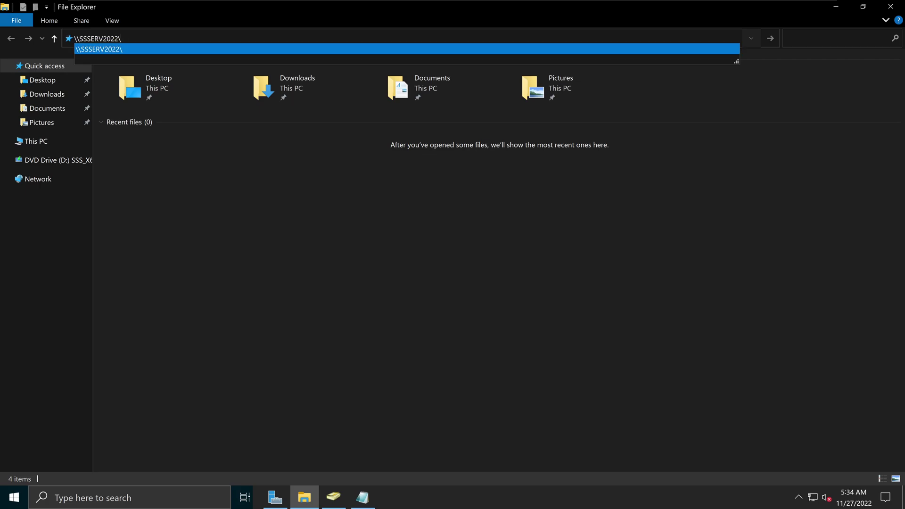
key("BackSpace")
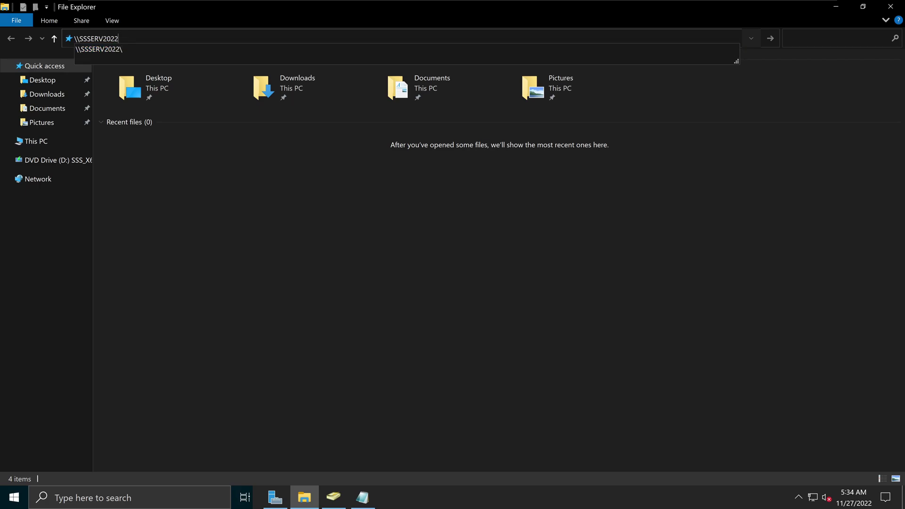
key("Down")
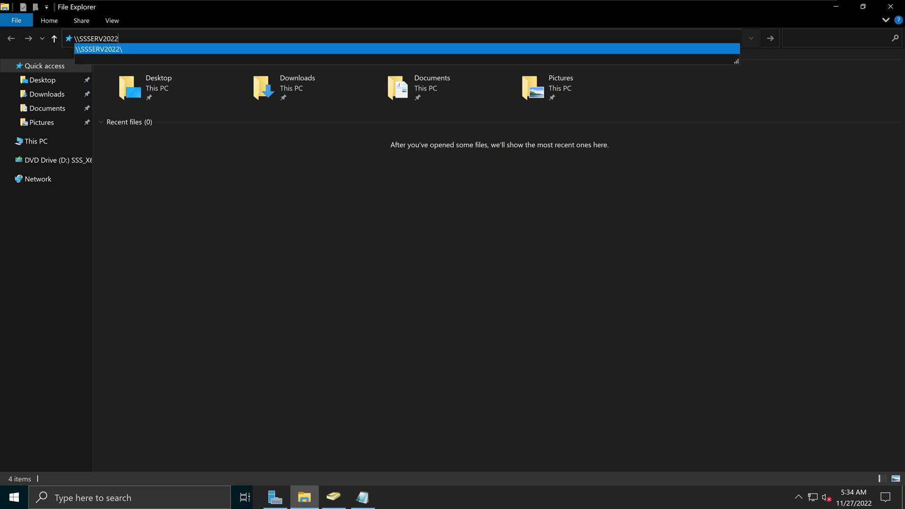
key("Return")
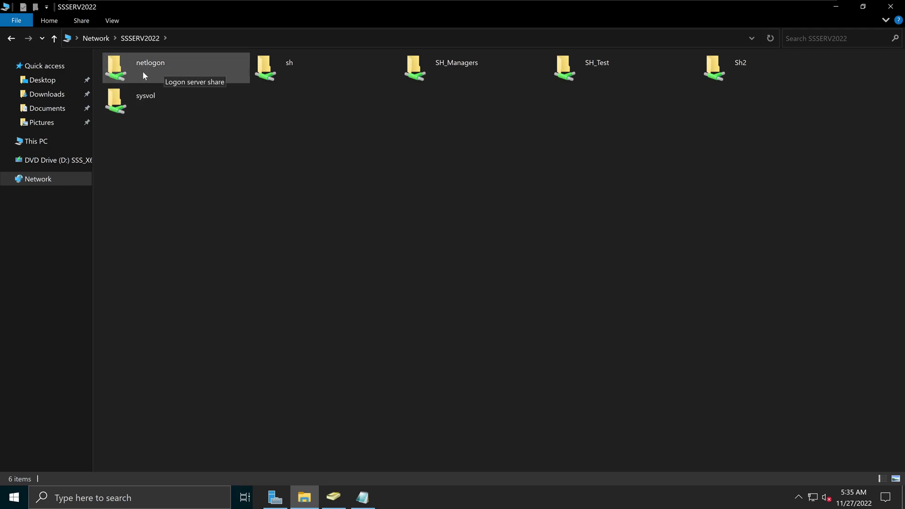
Step: Restore the File Explorer window from full screen, then reposition and enlarge it
left_click(865, 8)
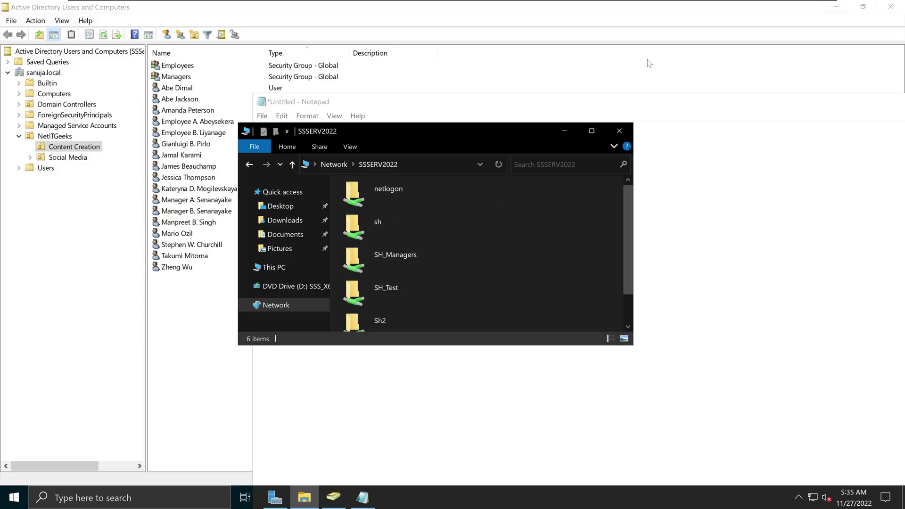
left_click_drag(389, 134, 405, 227)
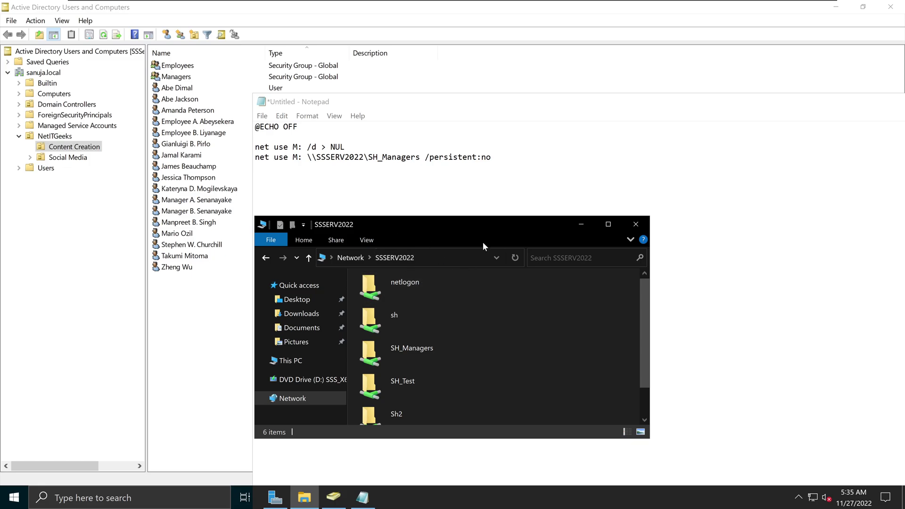
left_click_drag(467, 222, 443, 199)
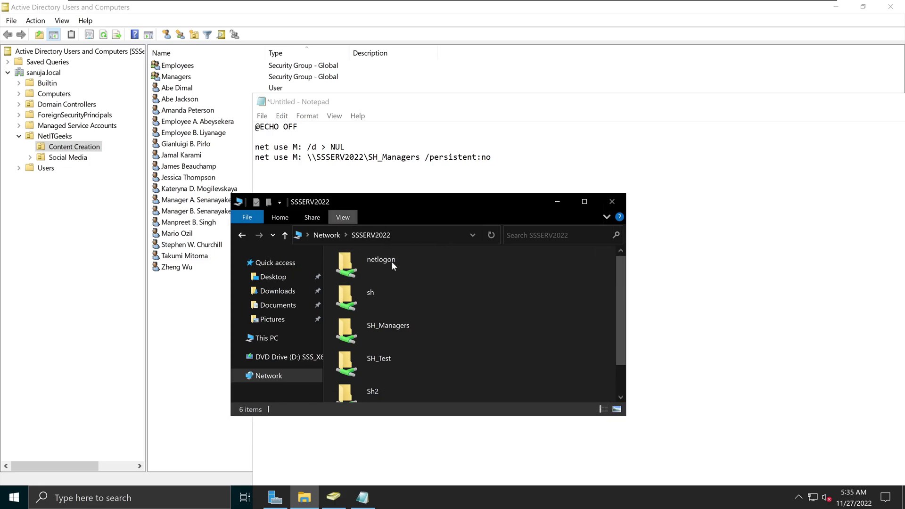
left_click_drag(629, 417, 689, 449)
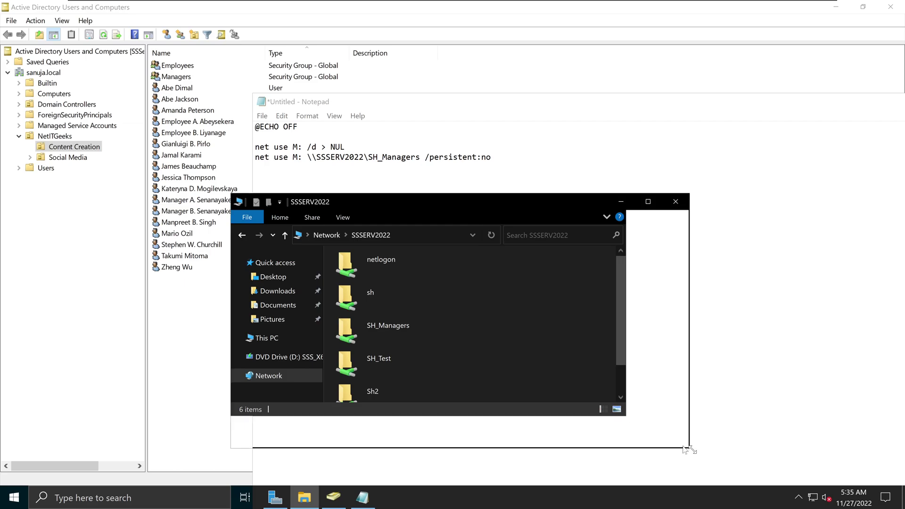
Step: Open the empty netlogon share, then bring the Notepad script back to the front
double_click(390, 263)
double_click(559, 205)
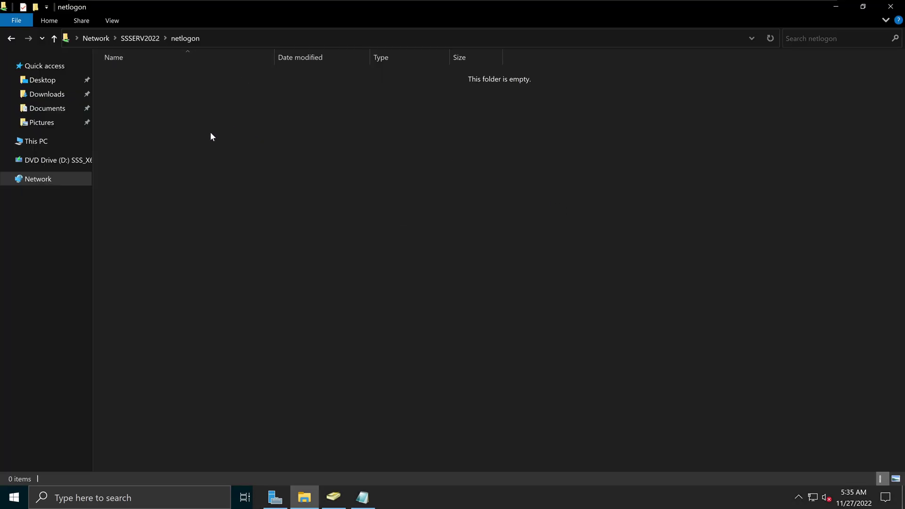
left_click(863, 7)
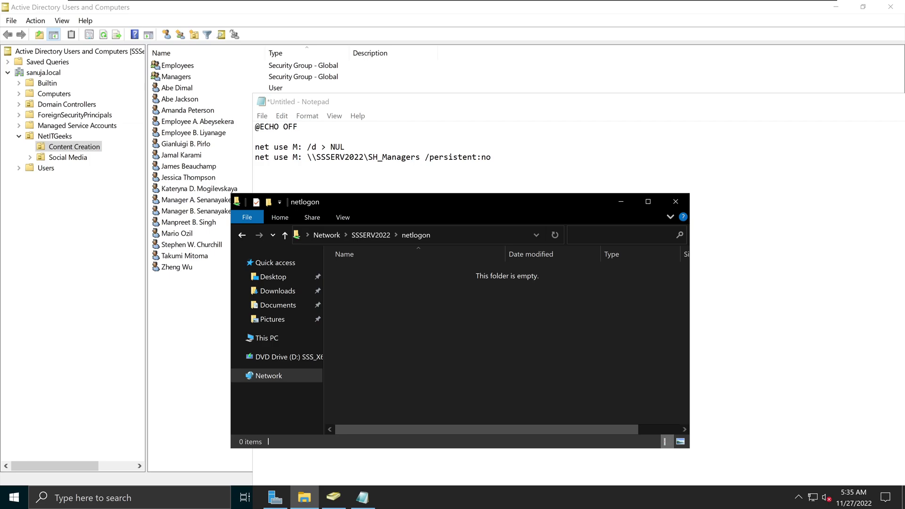
left_click(353, 101)
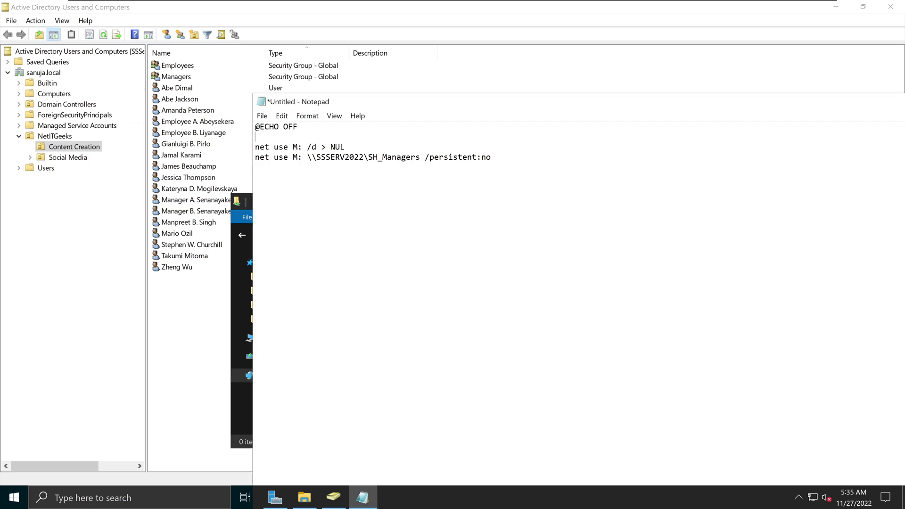
Step: Start Save As with \\Ssserv2022\netlogon as the location and close the extra netlogon window
left_click(262, 116)
left_click(290, 177)
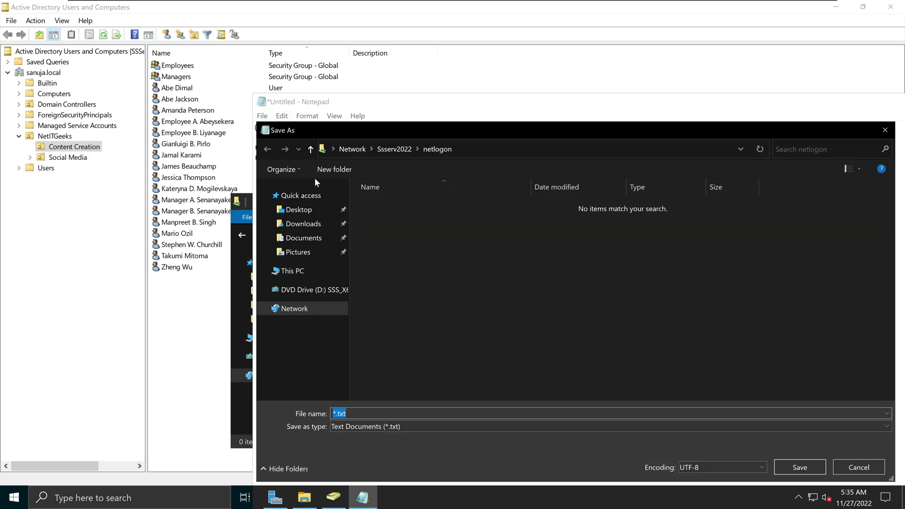
left_click(465, 147)
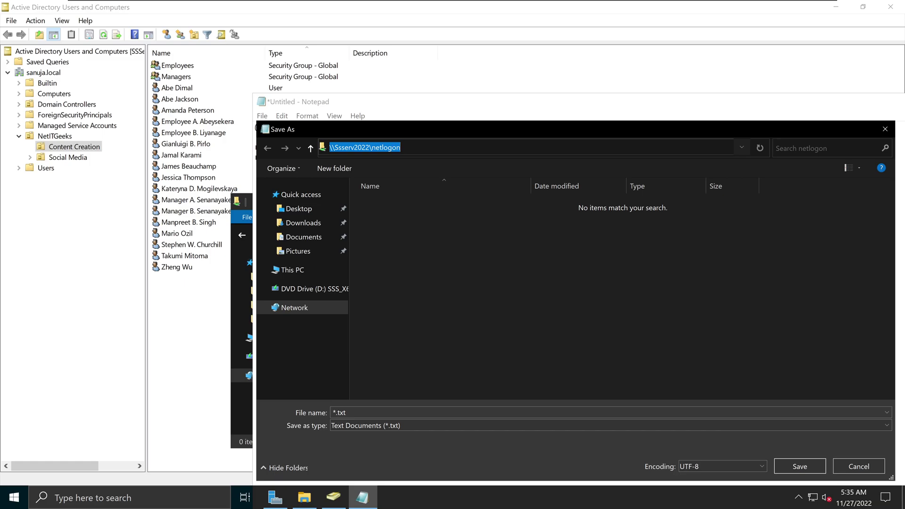
key("End")
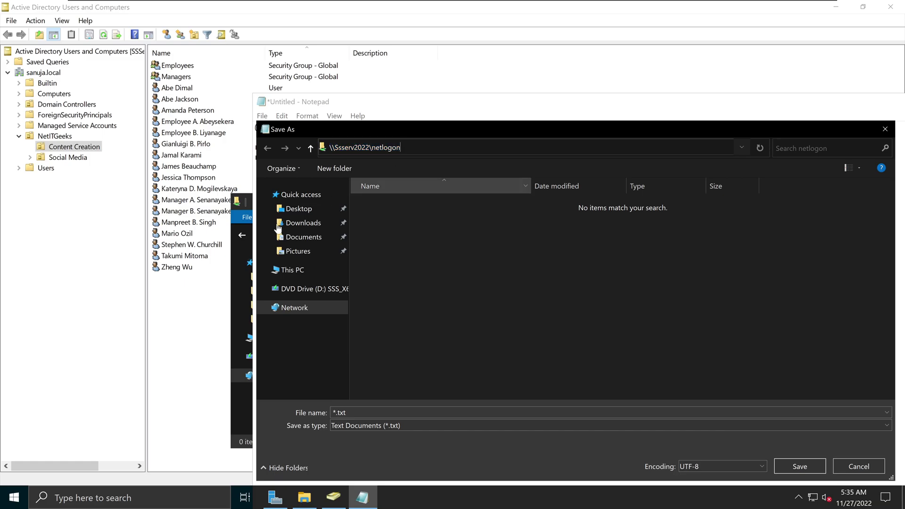
left_click(239, 248)
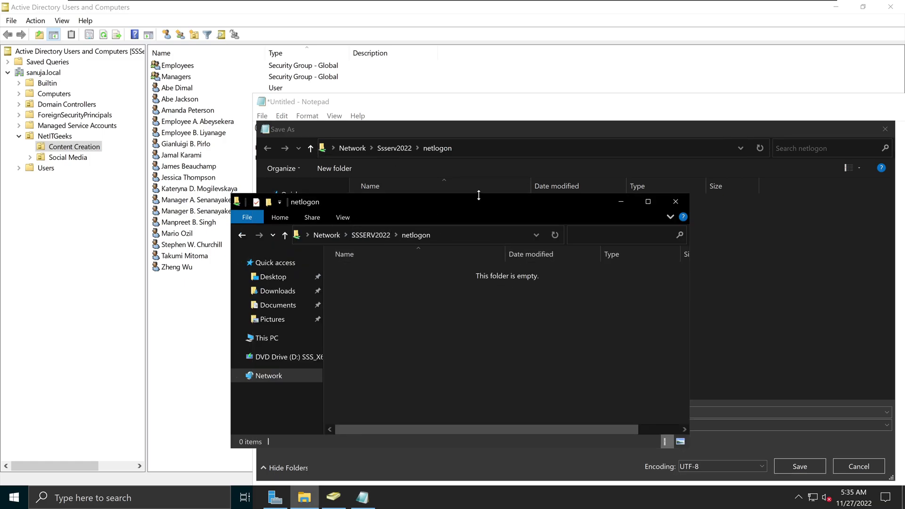
left_click_drag(470, 205, 304, 147)
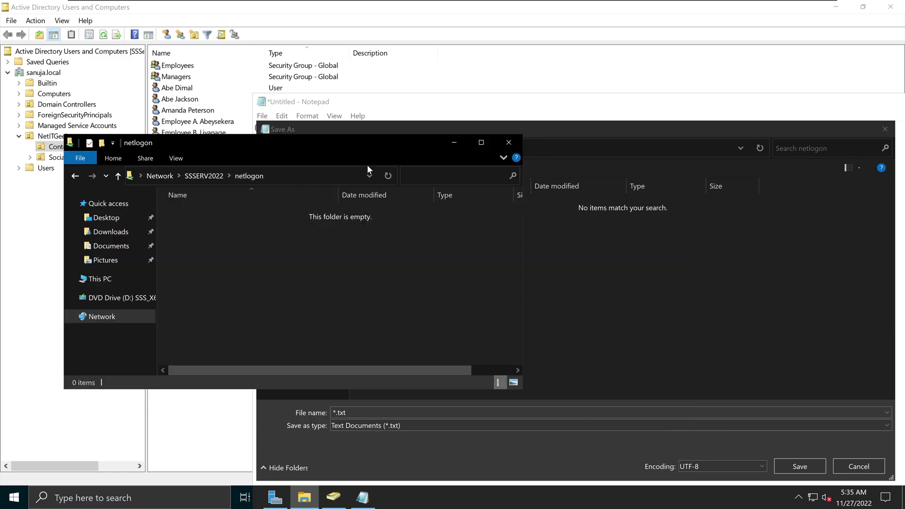
left_click(520, 144)
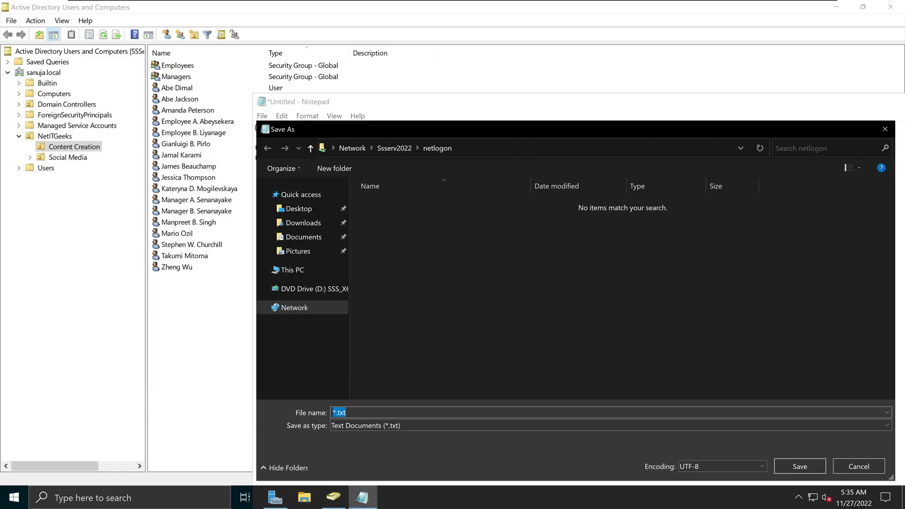
Step: Save the script as managers_netlogon.cmd with file type All Files
left_click(380, 425)
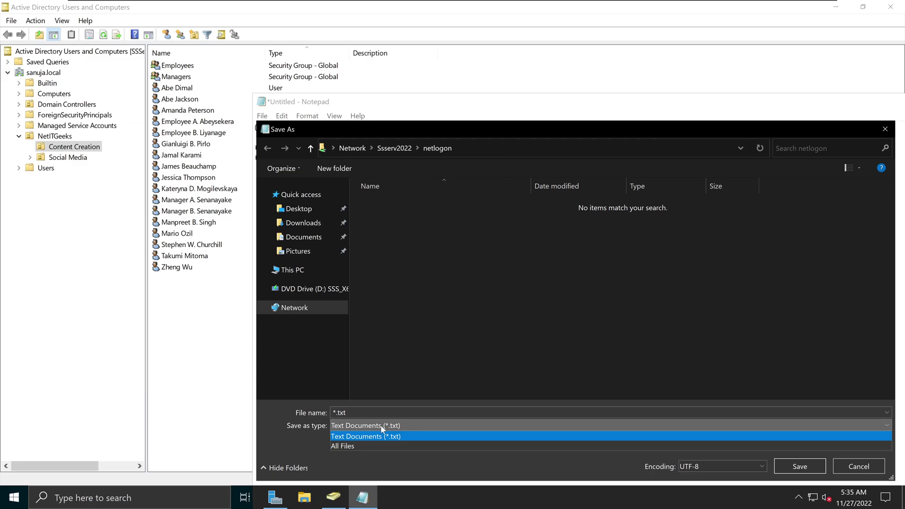
left_click(363, 445)
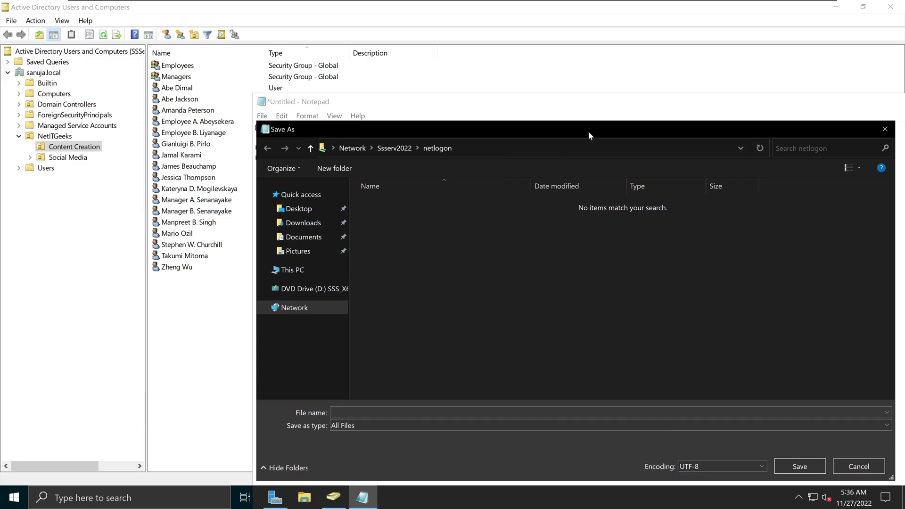
left_click_drag(589, 131, 535, 54)
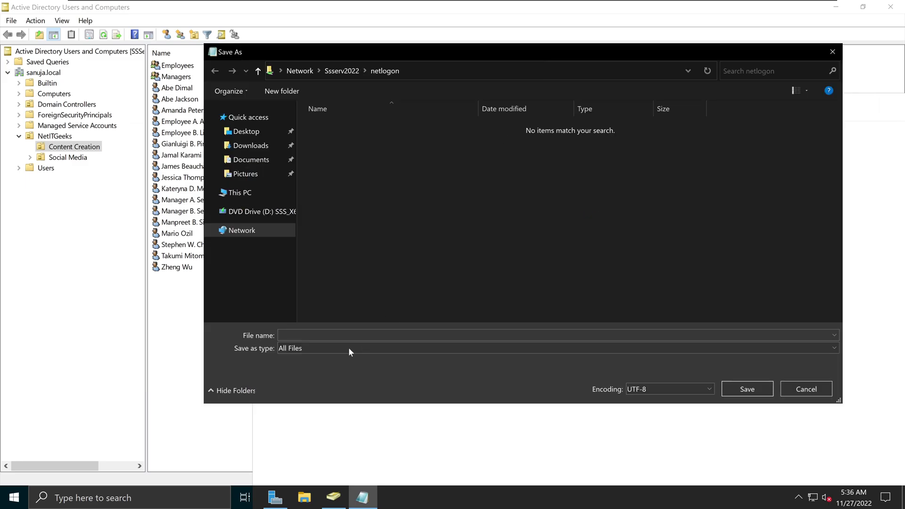
left_click(290, 348)
left_click(292, 370)
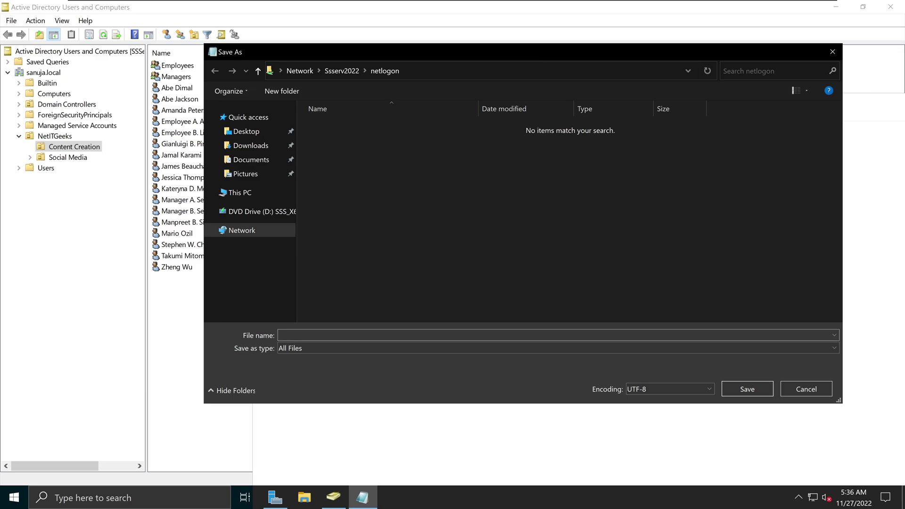
type("manager")
key("BackSpace")
key("BackSpace")
key("BackSpace")
key("BackSpace")
key("BackSpace")
key("BackSpace")
type("anagers_netlogon.cmd")
left_click(737, 389)
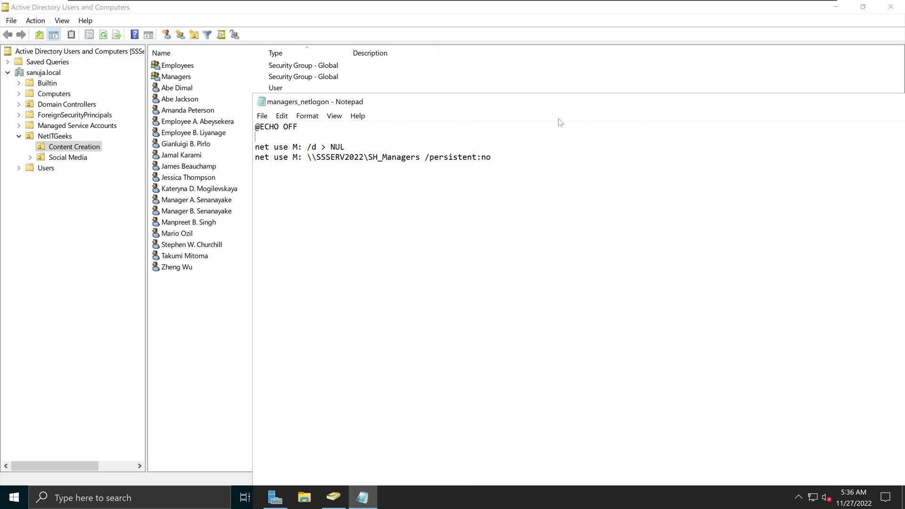
Step: Close Notepad to return to Active Directory Users and Computers
left_click_drag(847, 101, 658, 90)
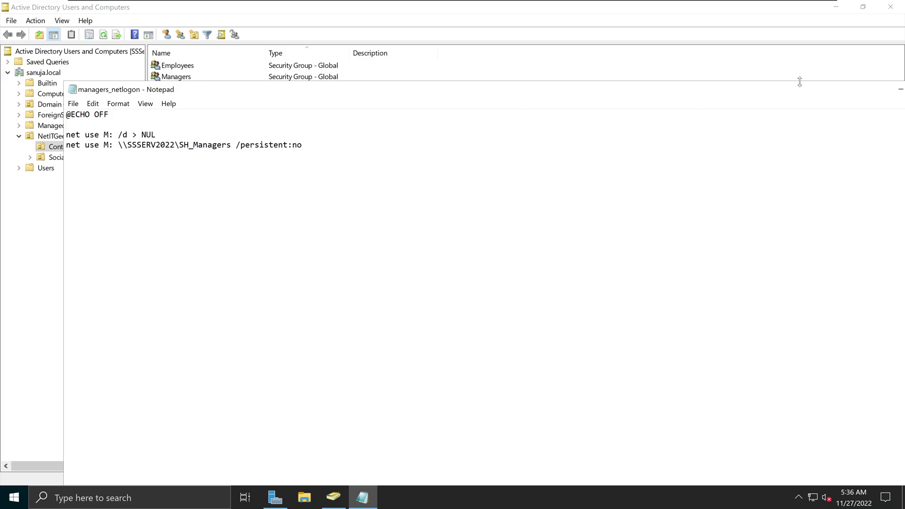
left_click_drag(784, 94, 693, 107)
left_click(754, 100)
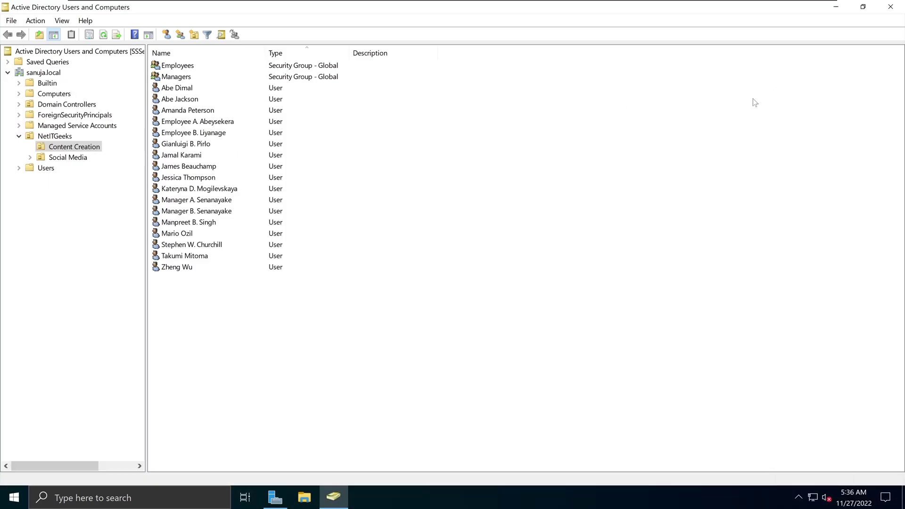
Step: Open a maximized File Explorer and browse to the netlogon share on \\SSSERV2022
left_click(310, 503)
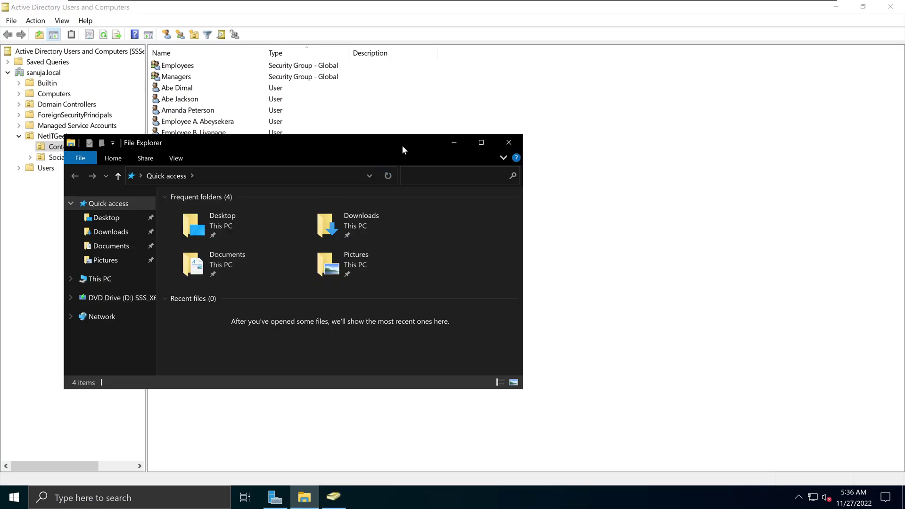
double_click(402, 145)
left_click(38, 142)
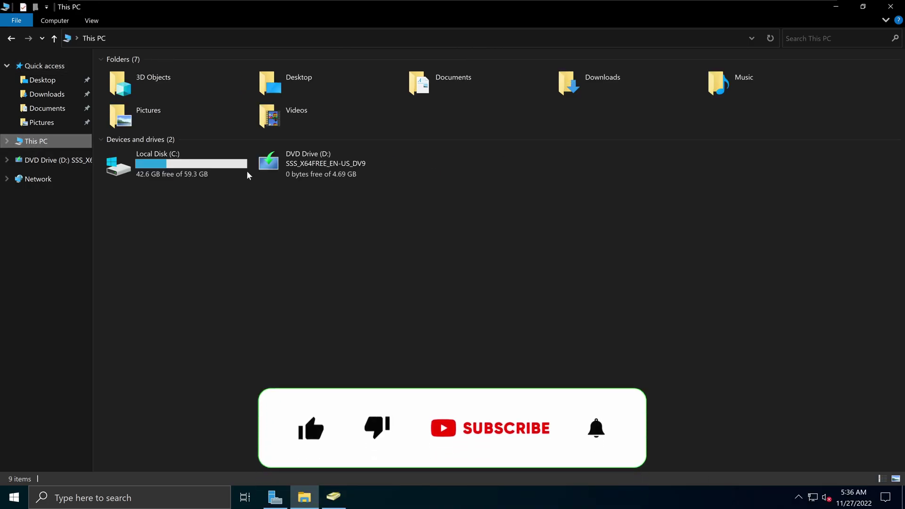
left_click(188, 38)
type("\\")
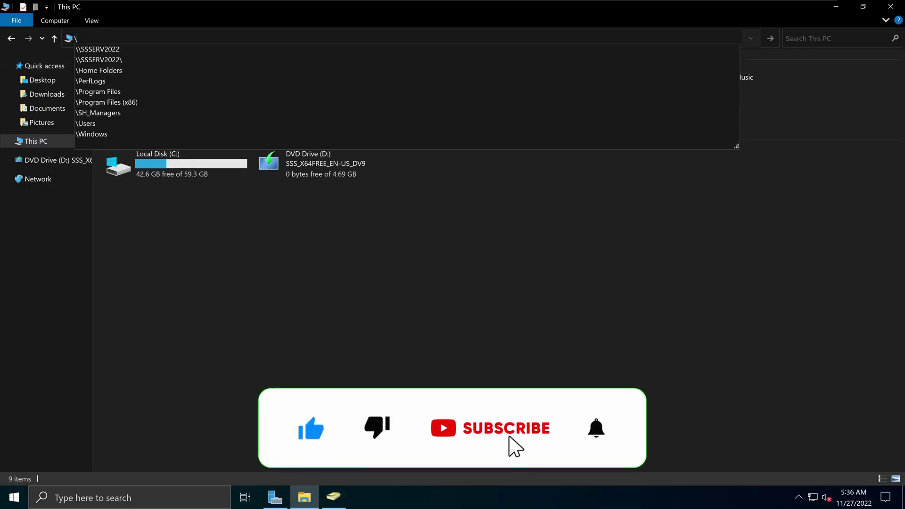
type("\\")
key("Down")
key("Return")
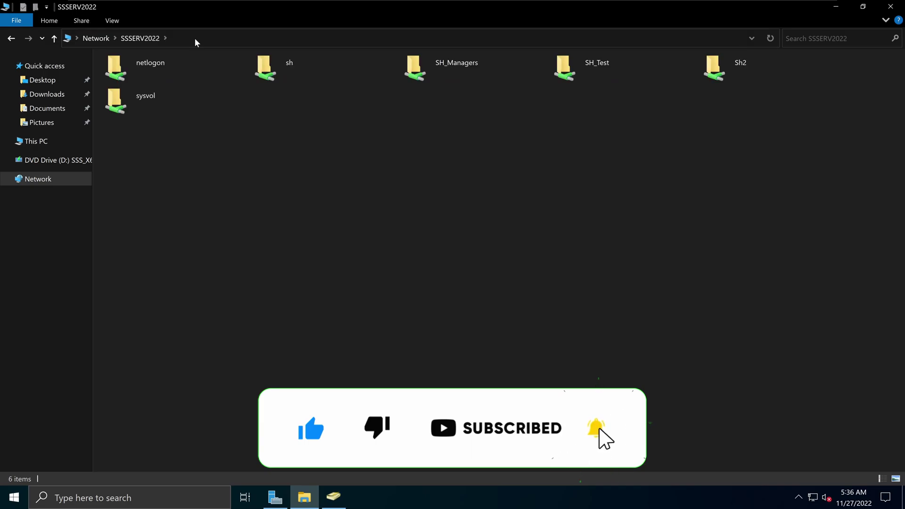
double_click(159, 67)
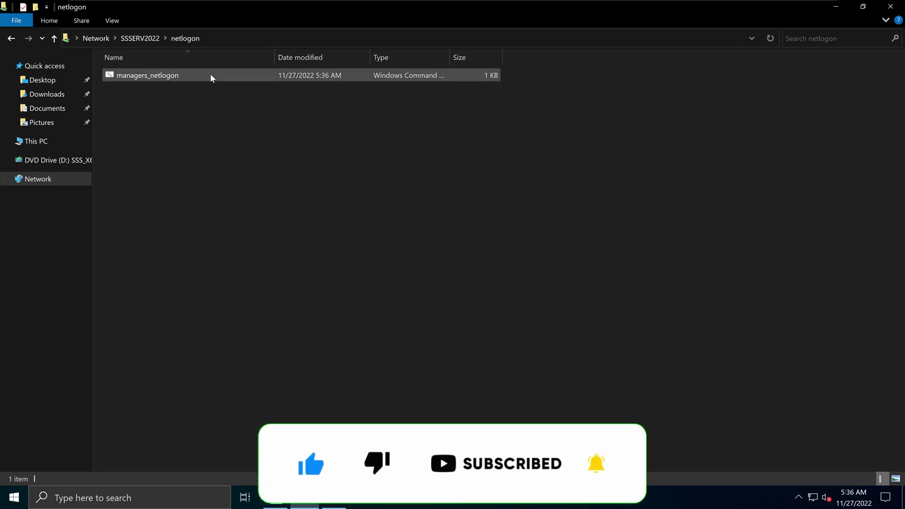
Step: Open the managers_netlogon script past the security warning to review its contents, then close it
right_click(180, 75)
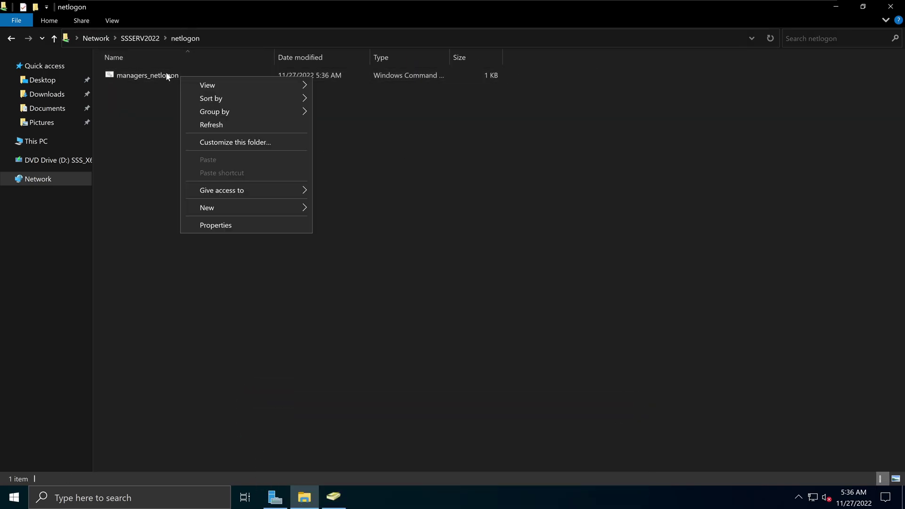
right_click(166, 75)
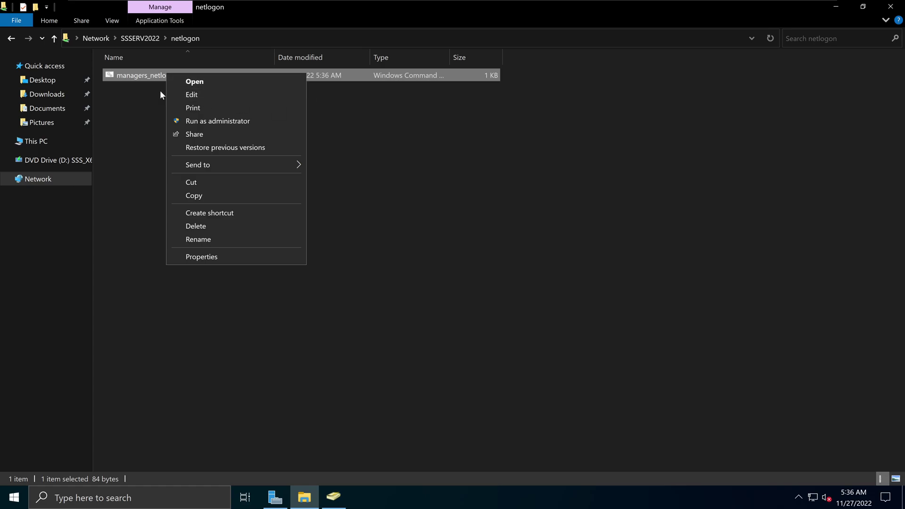
left_click(223, 95)
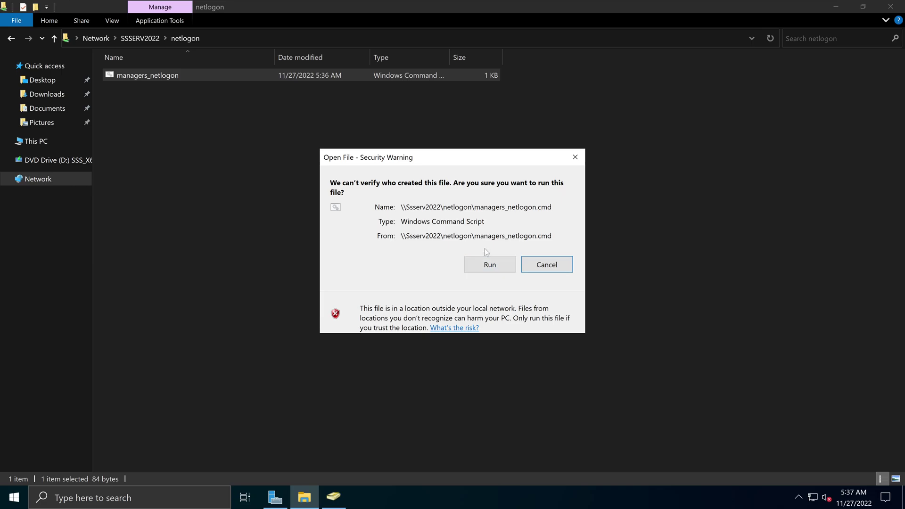
left_click(490, 265)
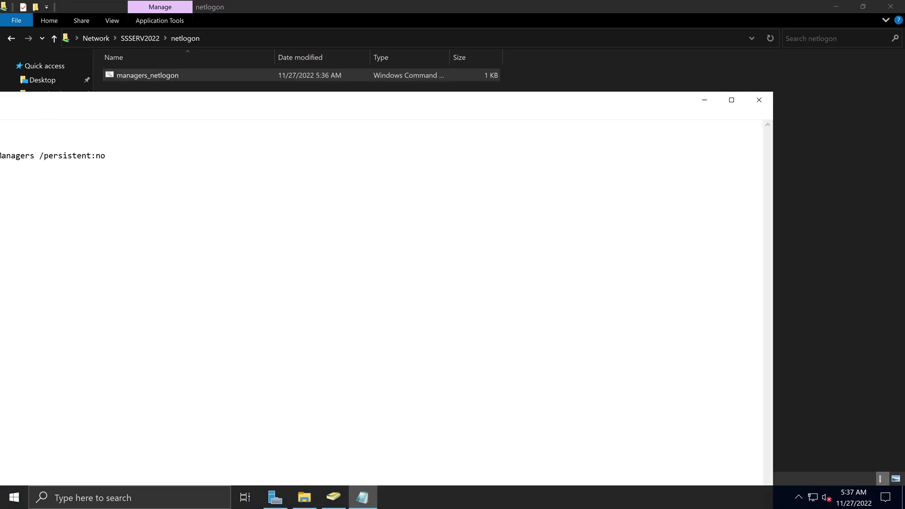
left_click_drag(297, 105, 483, 112)
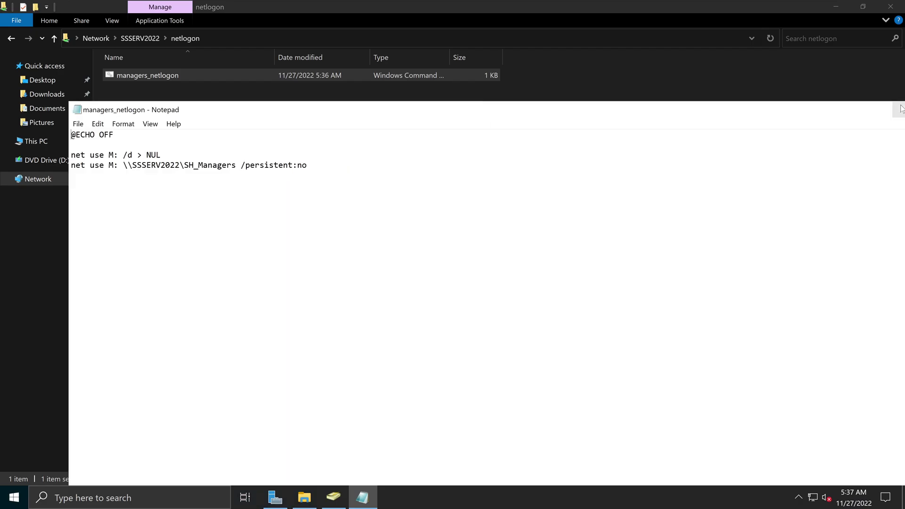
left_click_drag(787, 121, 719, 121)
left_click(848, 121)
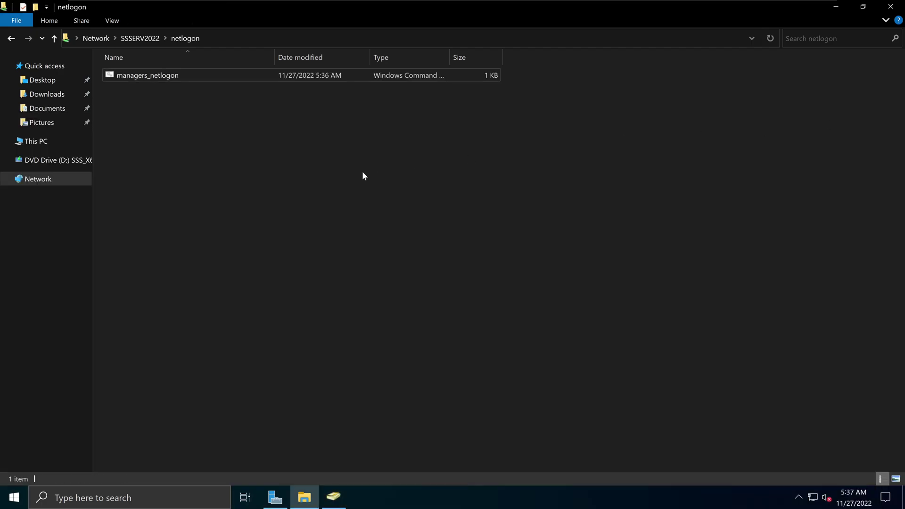
Step: Keep the managers_netlogon file name unchanged and restore the Explorer window to normal size
right_click(169, 78)
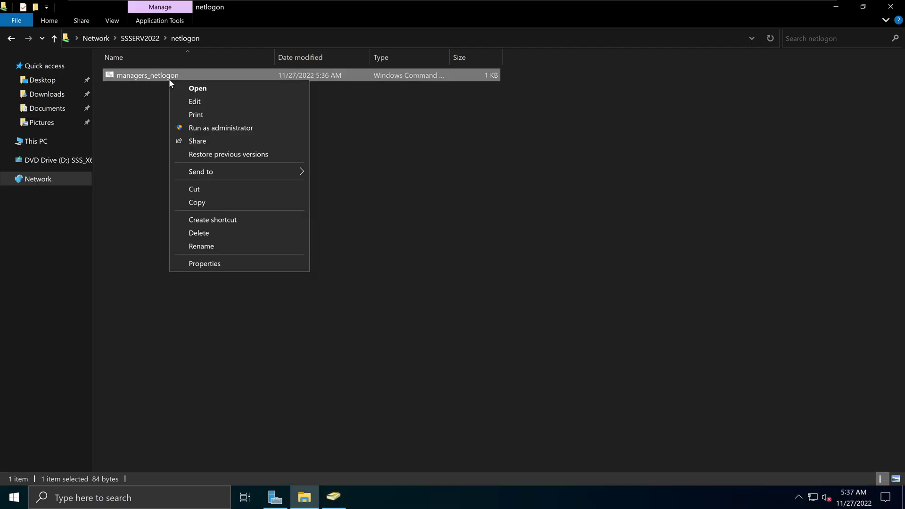
left_click(213, 246)
key("cmd+c")
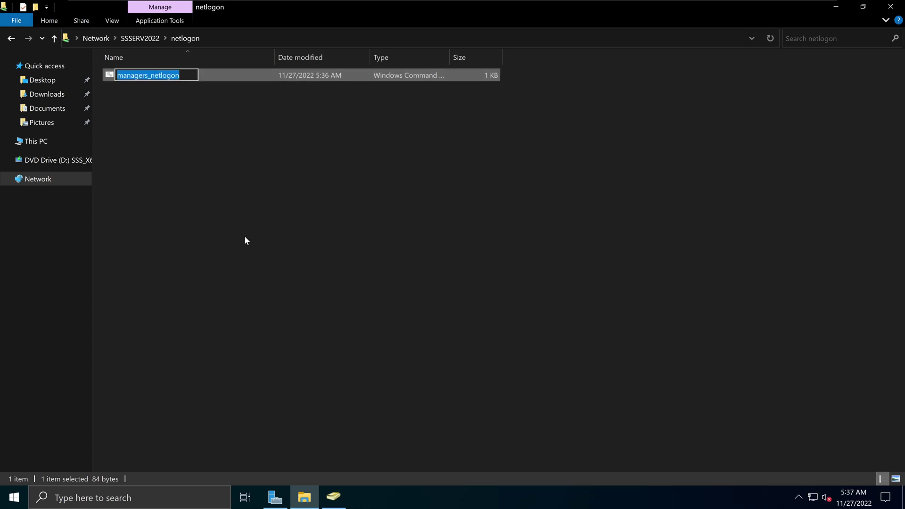
left_click(244, 241)
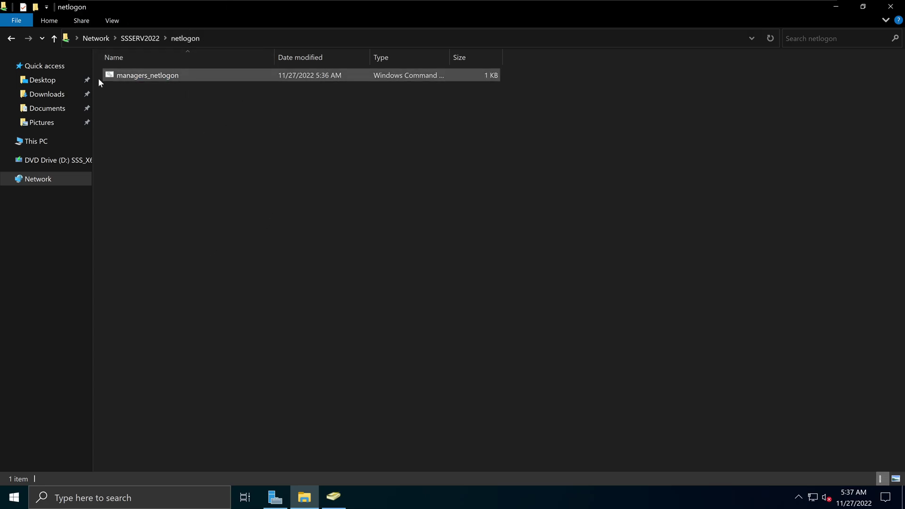
left_click(863, 6)
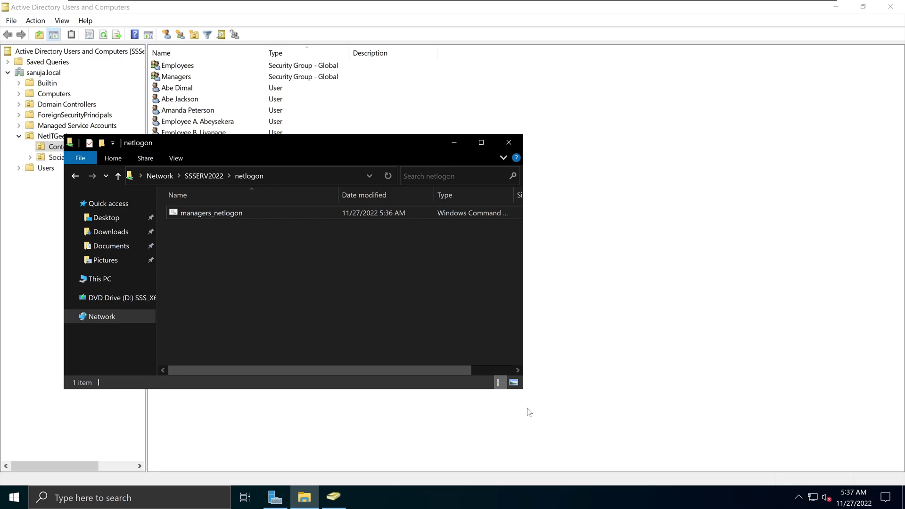
Step: Open the first Content Creation user's properties on the Profile tab
left_click(632, 420)
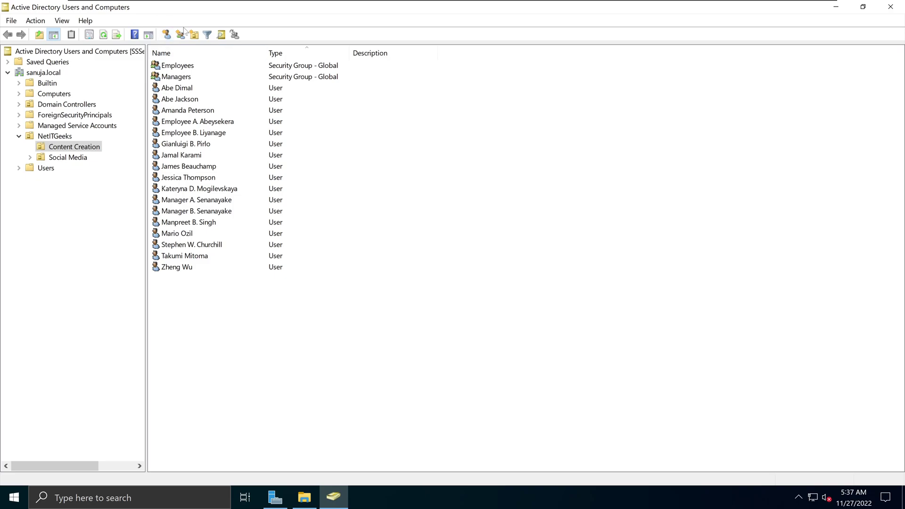
left_click(209, 123)
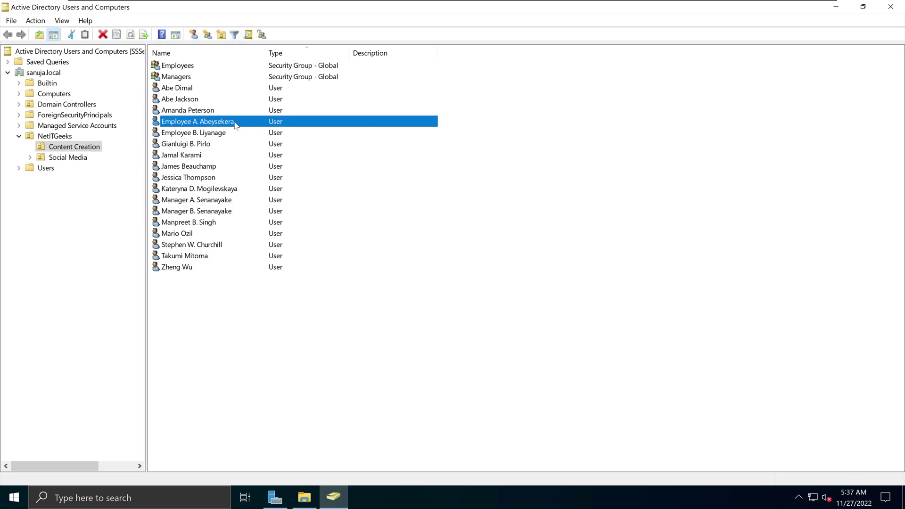
double_click(235, 123)
left_click_drag(163, 6, 414, 93)
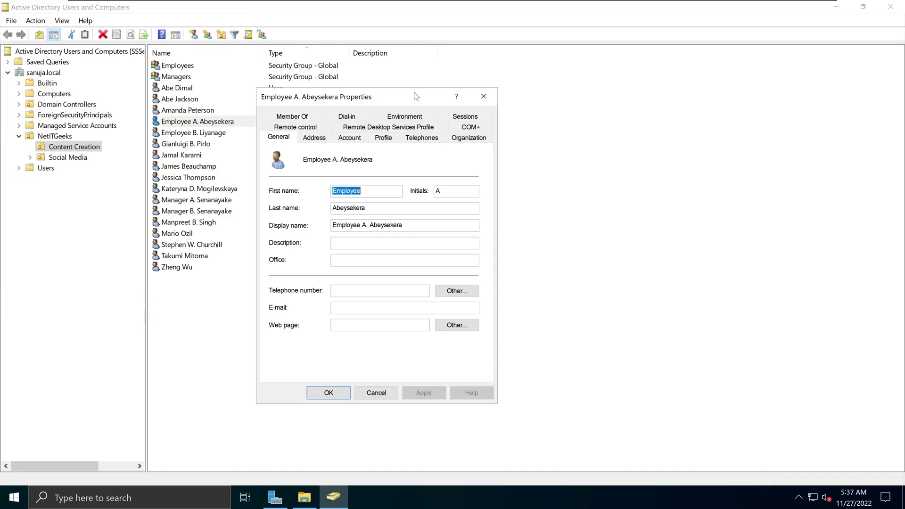
left_click(384, 138)
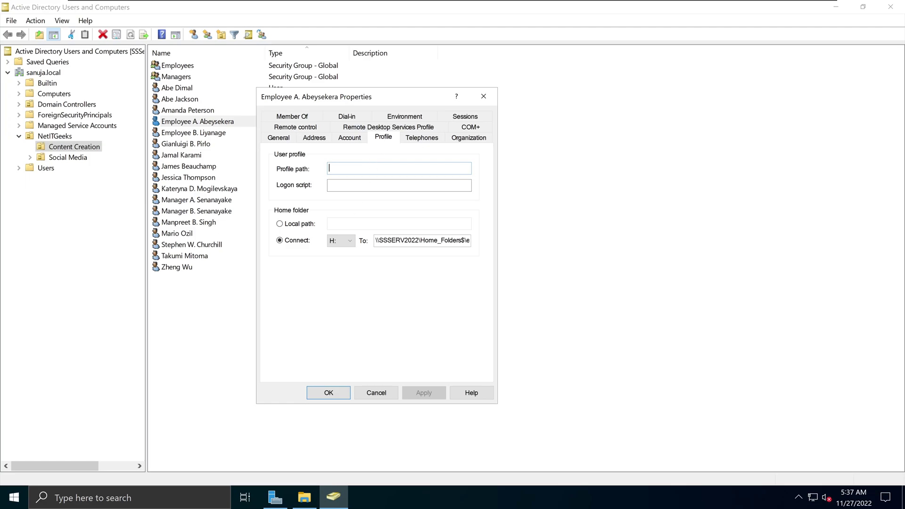
Step: Set the Logon script to managers_netlogon.cmd, apply it, and close with OK
right_click(354, 187)
left_click(381, 239)
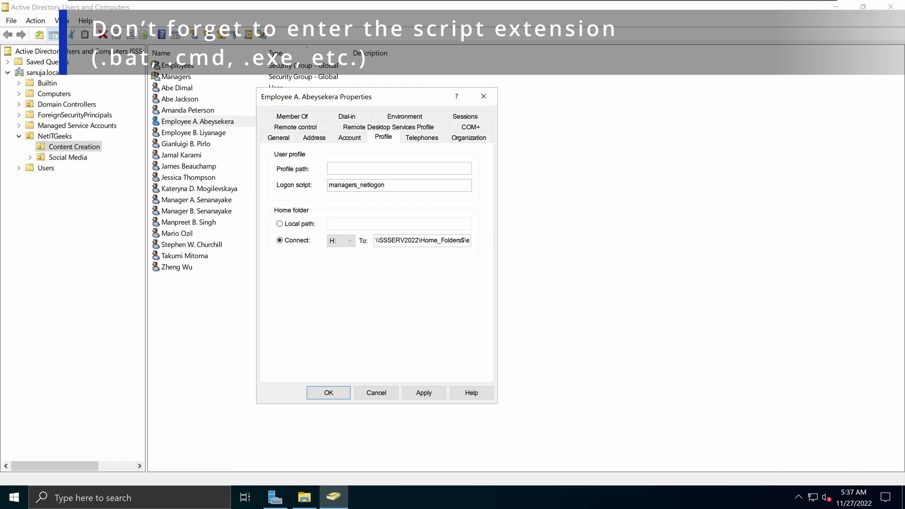
type(".cmd")
left_click(435, 393)
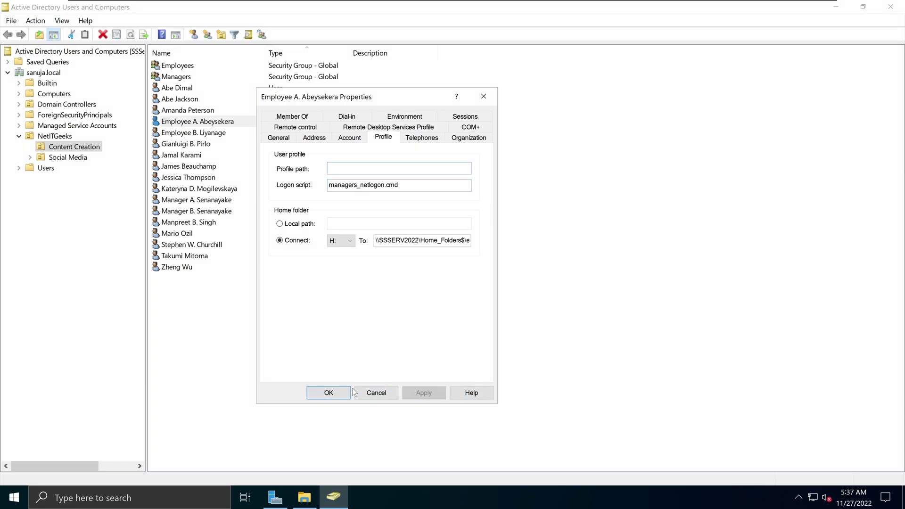
left_click(328, 393)
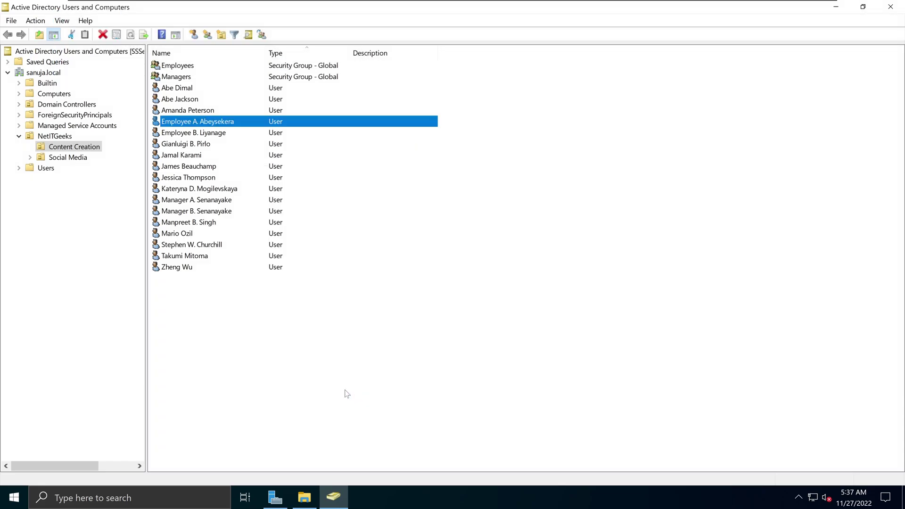
Step: Reopen the user's Profile tab and check the managers_netlogon.cmd logon script entry
double_click(244, 127)
left_click(383, 137)
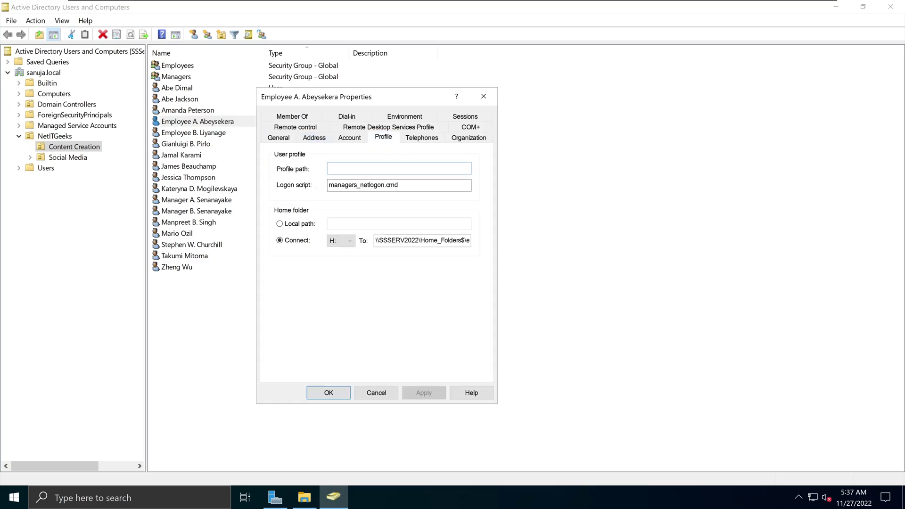
left_click_drag(400, 185, 329, 185)
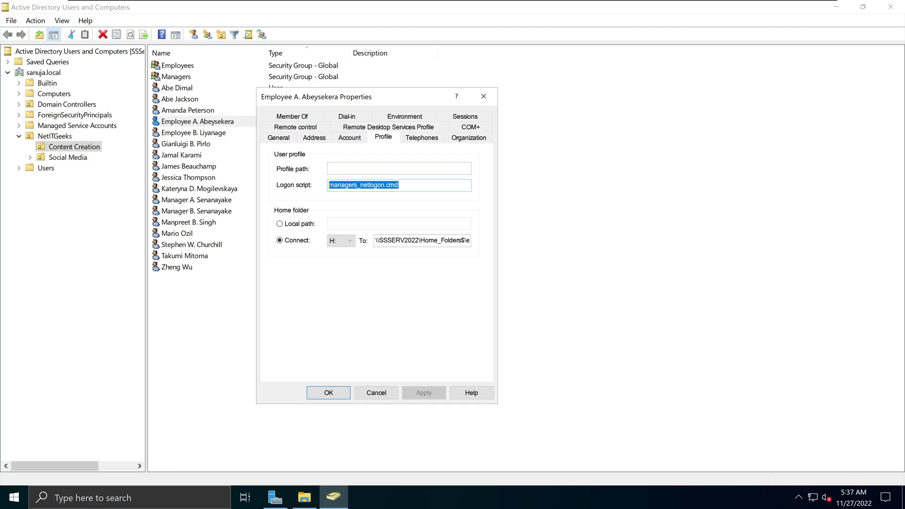
left_click_drag(376, 240, 474, 250)
left_click_drag(399, 185, 328, 185)
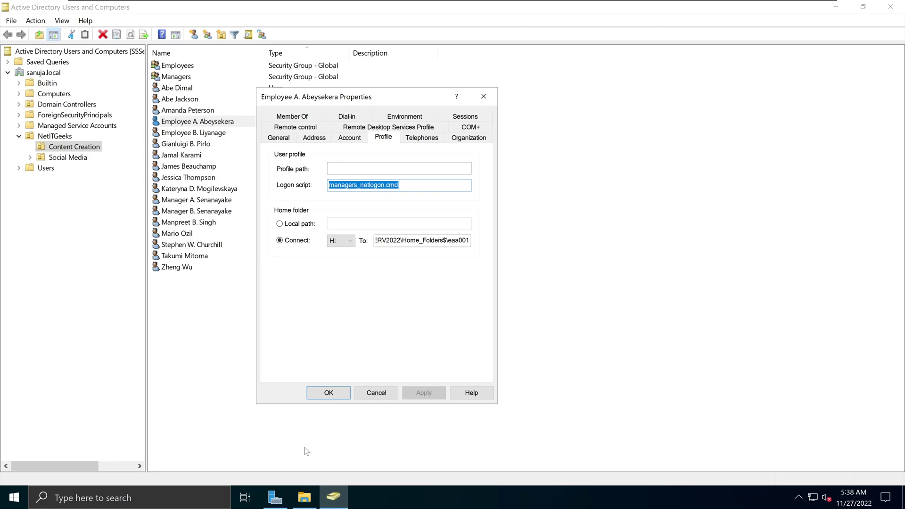
Step: Compare it with the netlogon folder path, then close Explorer and the properties dialog
left_click(304, 497)
left_click(302, 176)
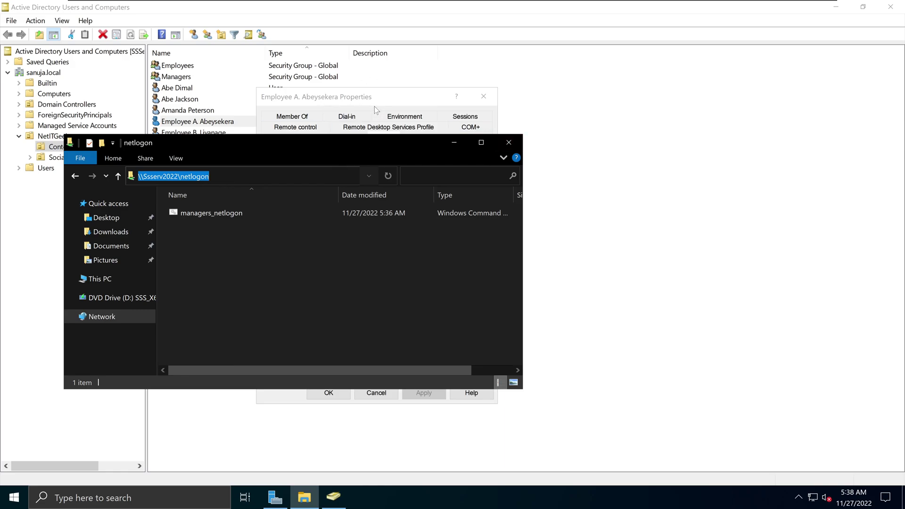
left_click(510, 143)
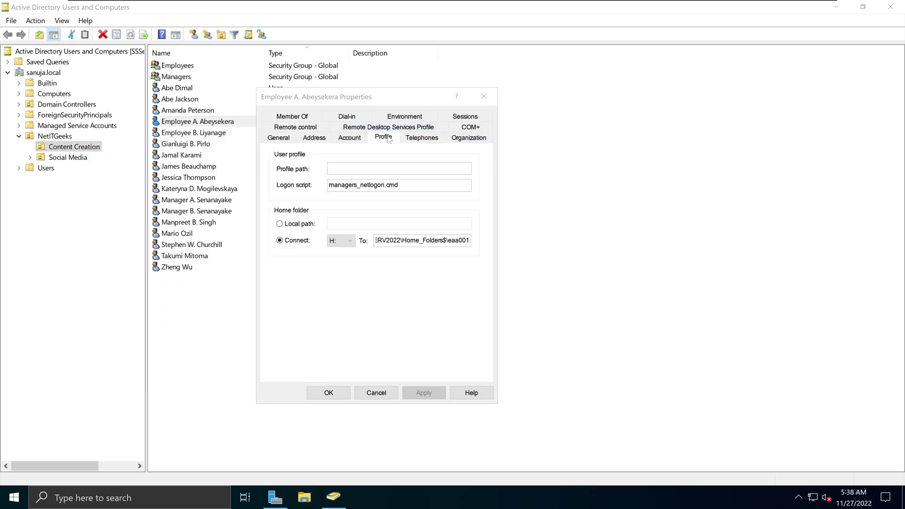
left_click(481, 98)
Step: Switch to the Windows 11 client and close its File Explorer window
mouse_move(387, 2)
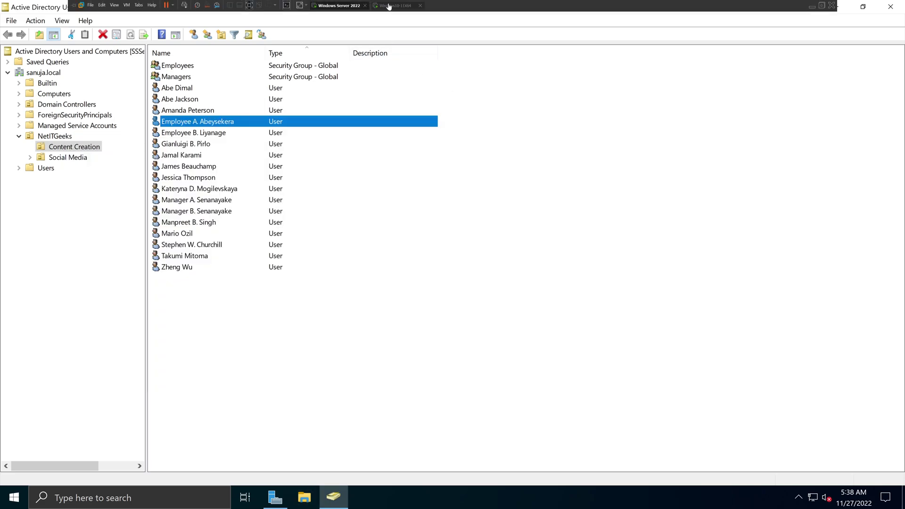
left_click(389, 6)
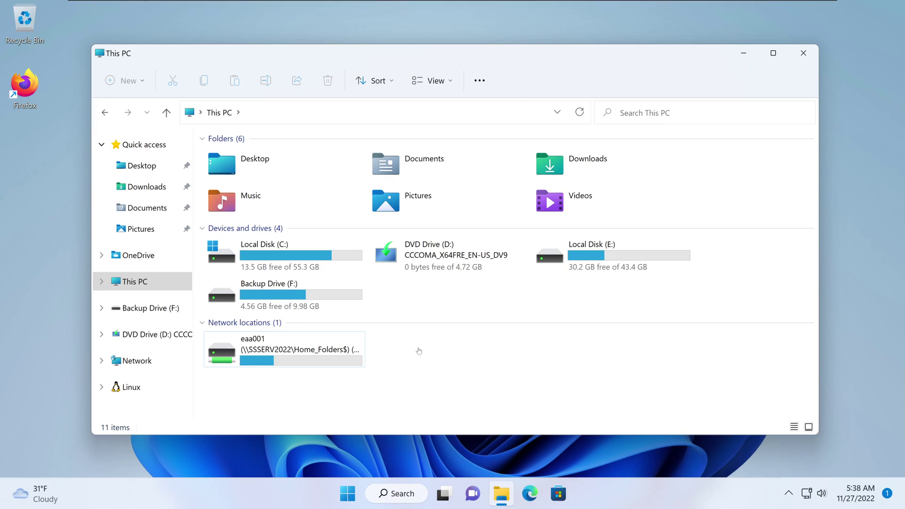
left_click(580, 113)
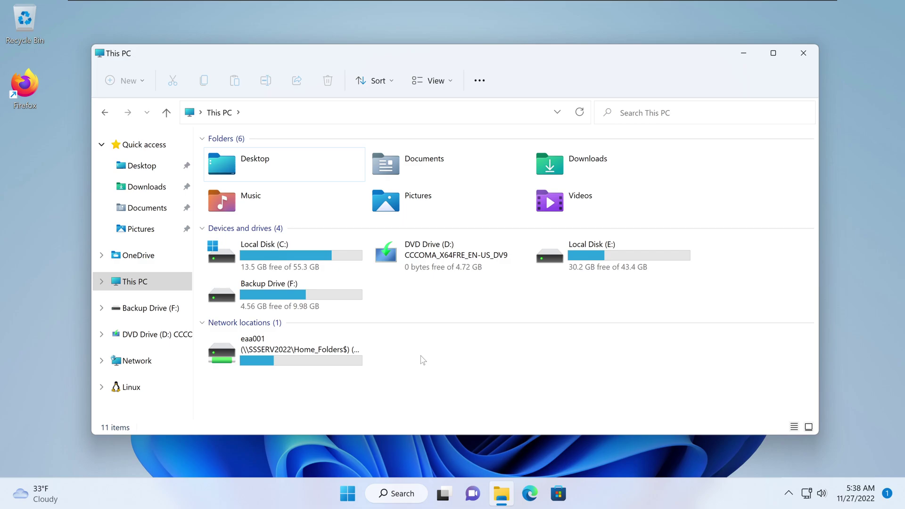
left_click(803, 53)
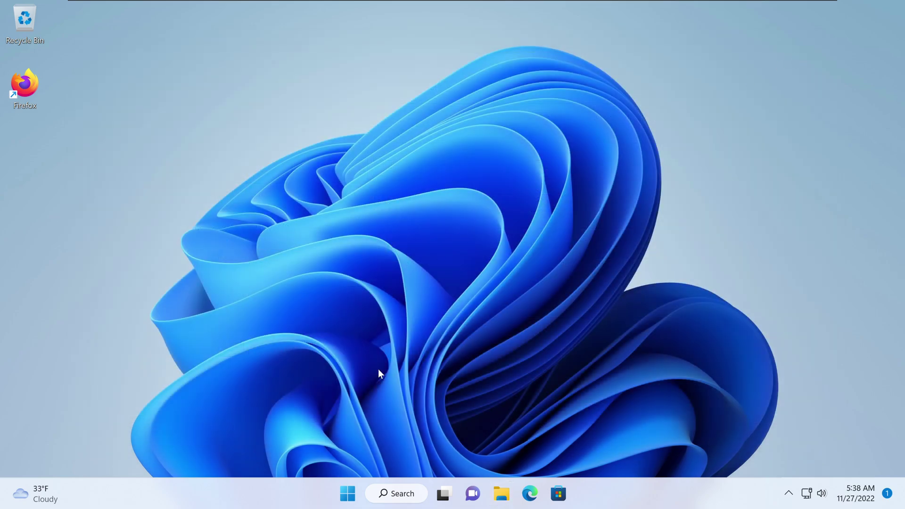
Step: Sign the employee out from the Start menu and sign back in with the account password
left_click(347, 494)
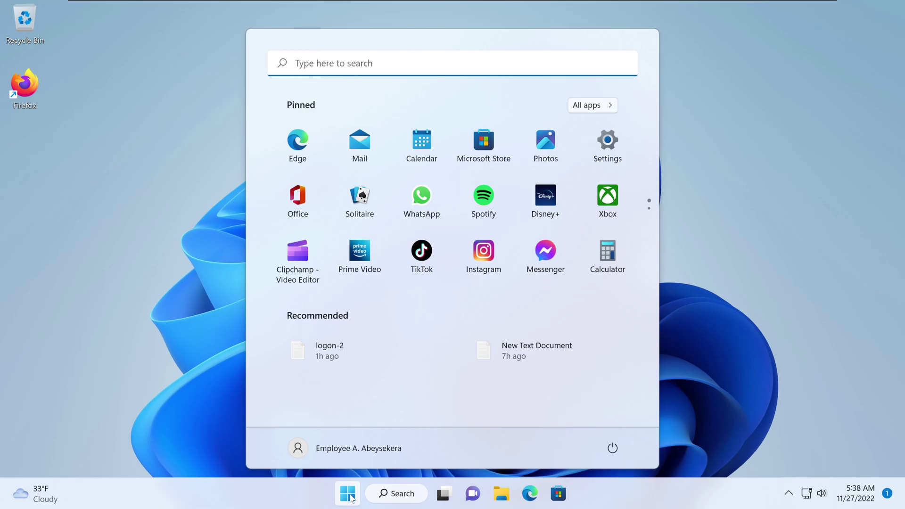
left_click(369, 453)
left_click(347, 397)
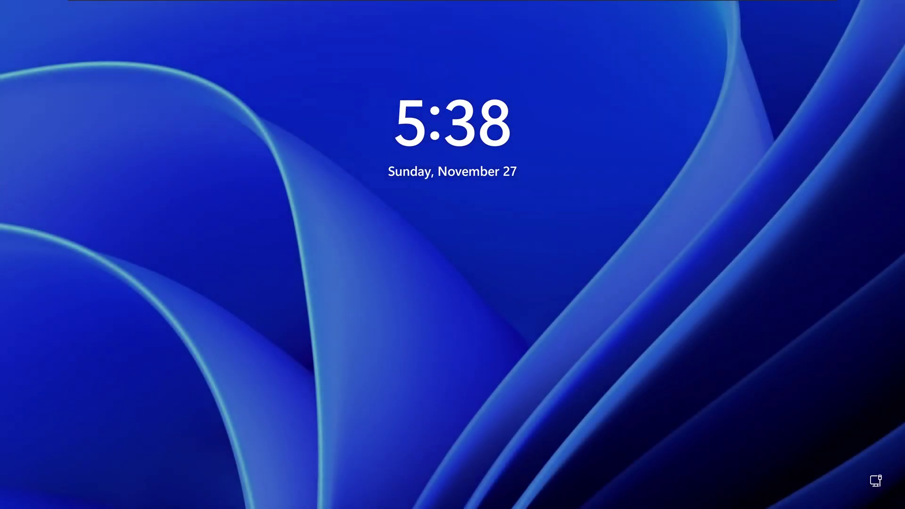
left_click(512, 322)
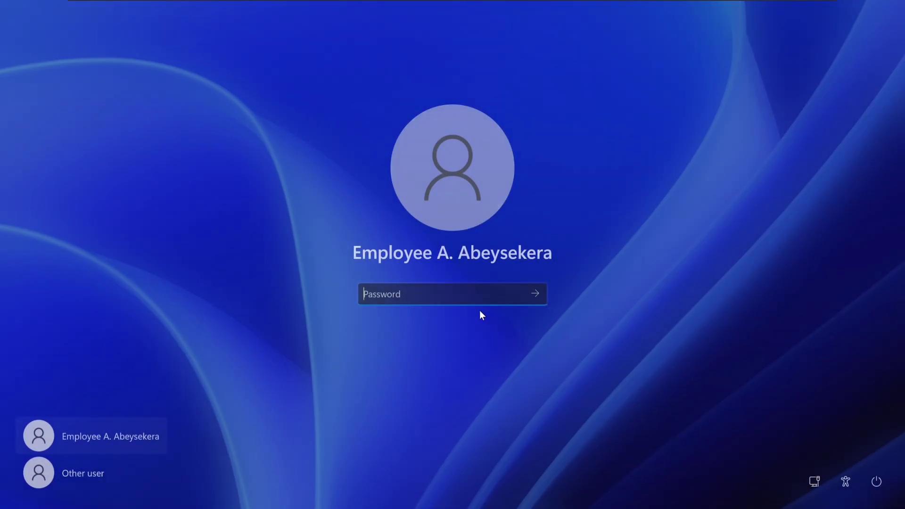
type("11111111111")
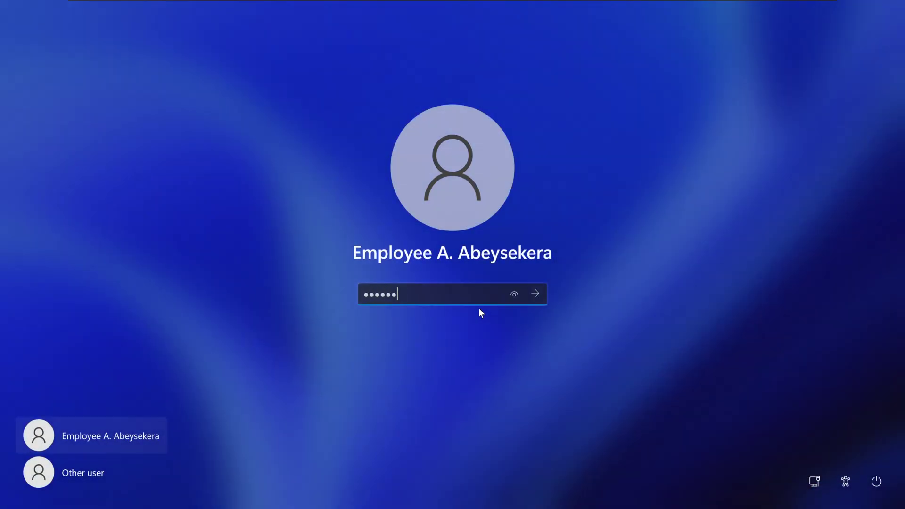
key("Return")
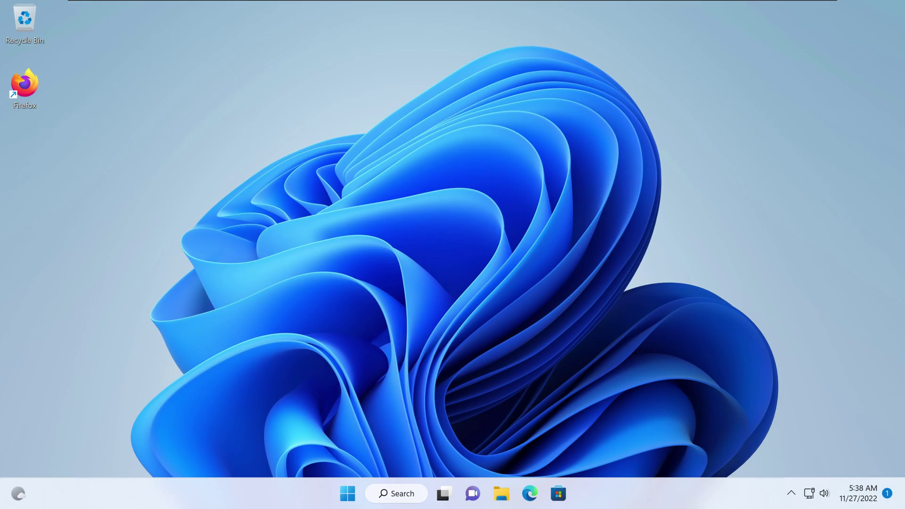
Step: Open the SH_Managers (M:) drive from This PC, go back, and switch to the Windows Server VM
left_click(502, 501)
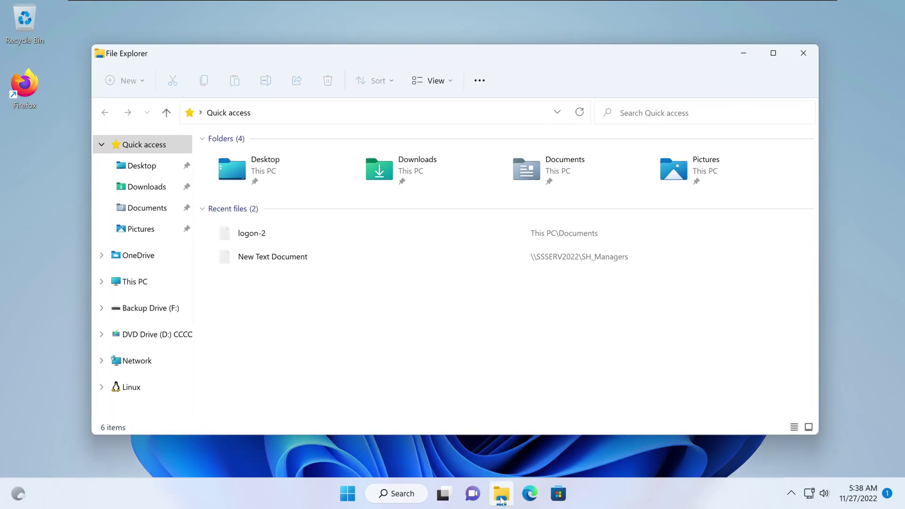
left_click(162, 285)
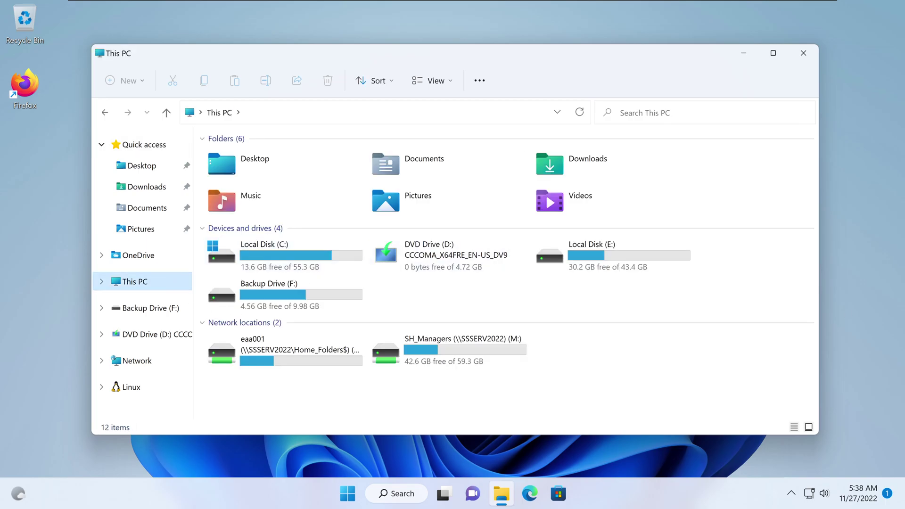
double_click(485, 352)
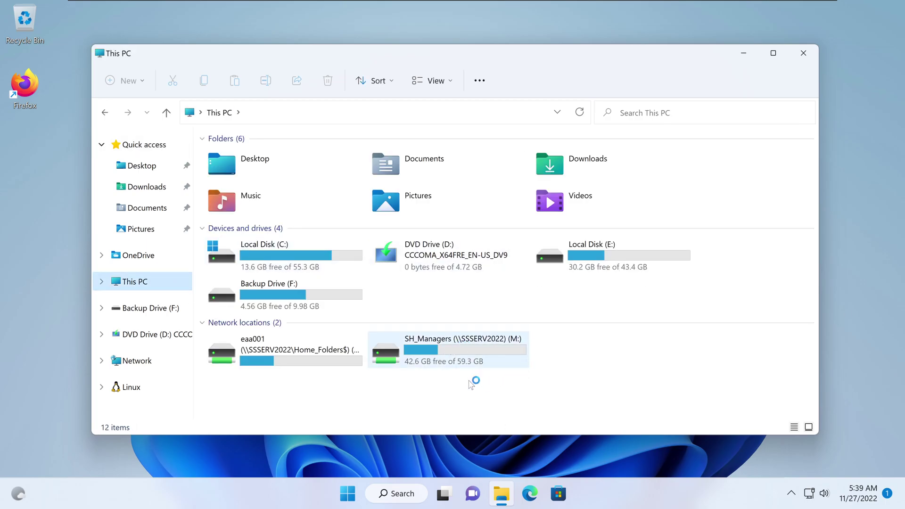
left_click(501, 353)
double_click(501, 353)
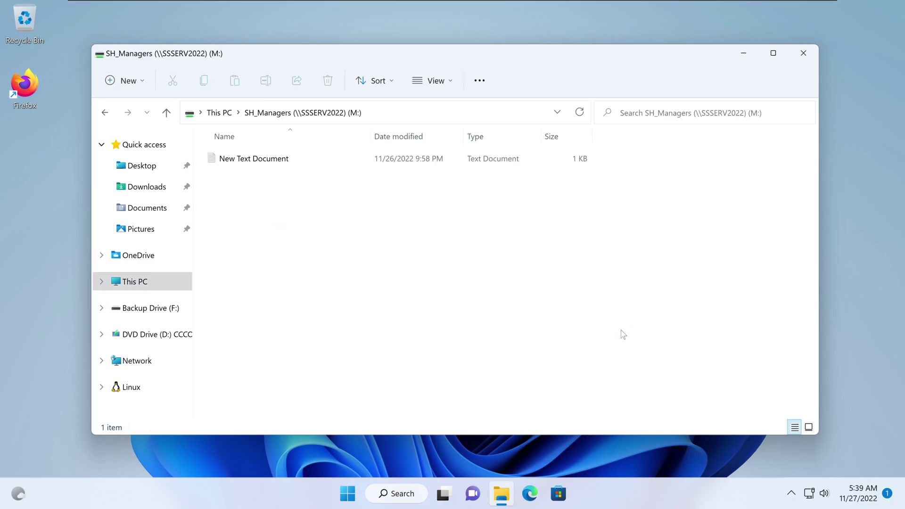
key("alt+Left")
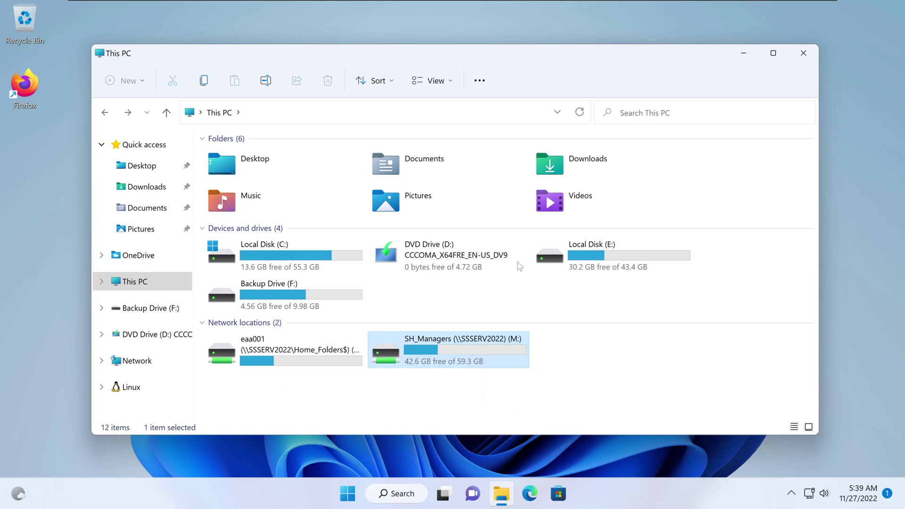
left_click(337, 5)
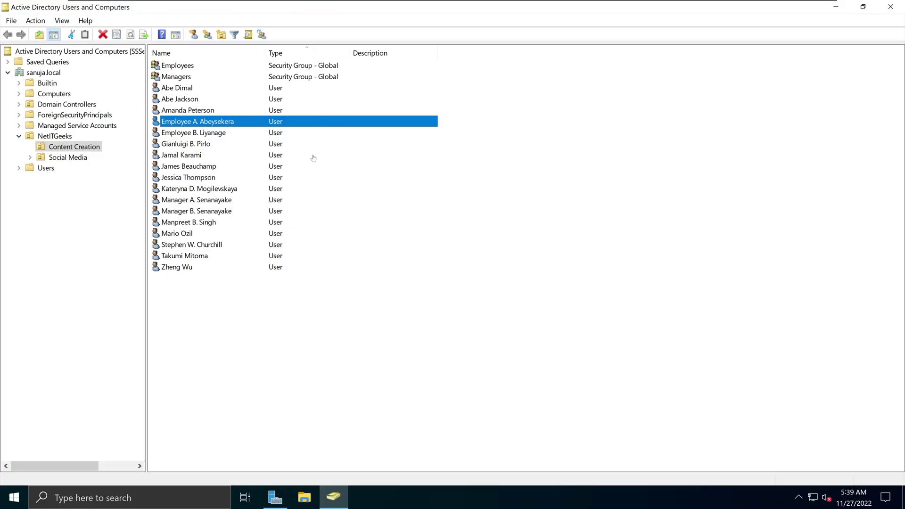
Step: Glance at the employee's Profile tab logon script, close it, and return to the Windows 11 client
double_click(237, 124)
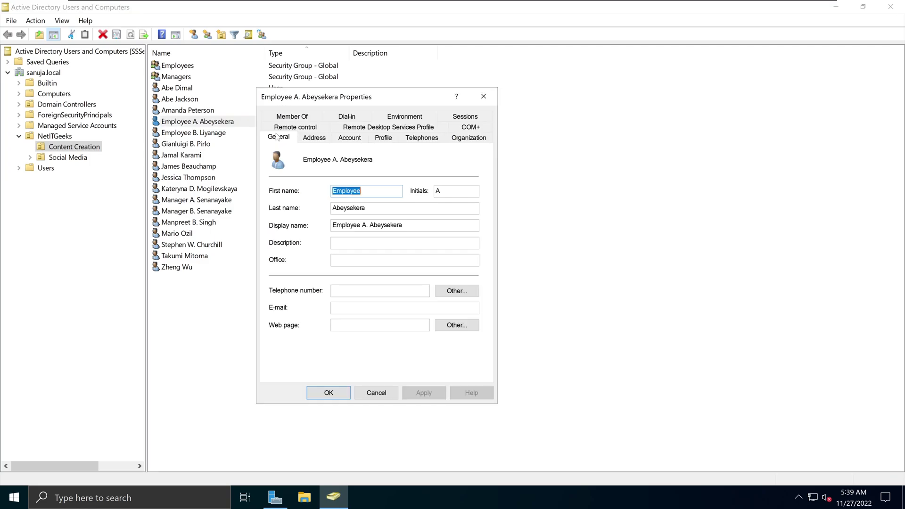
left_click(383, 137)
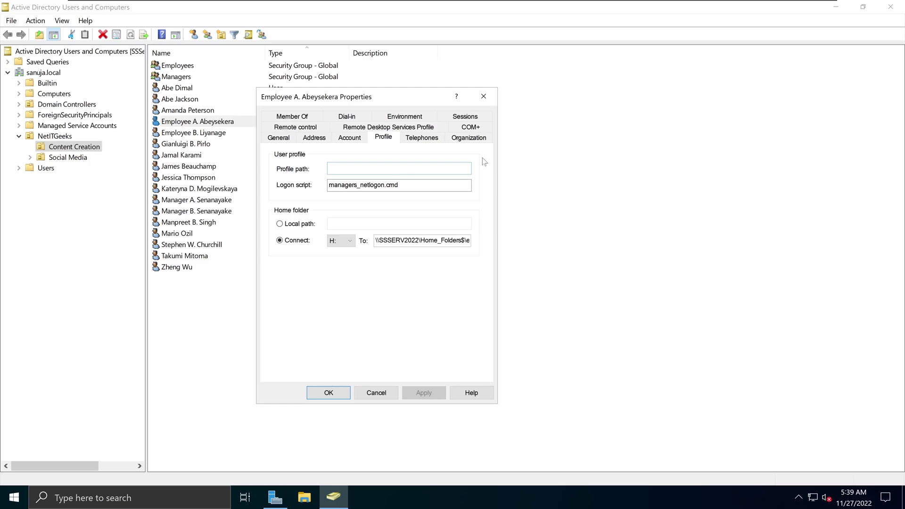
left_click(484, 97)
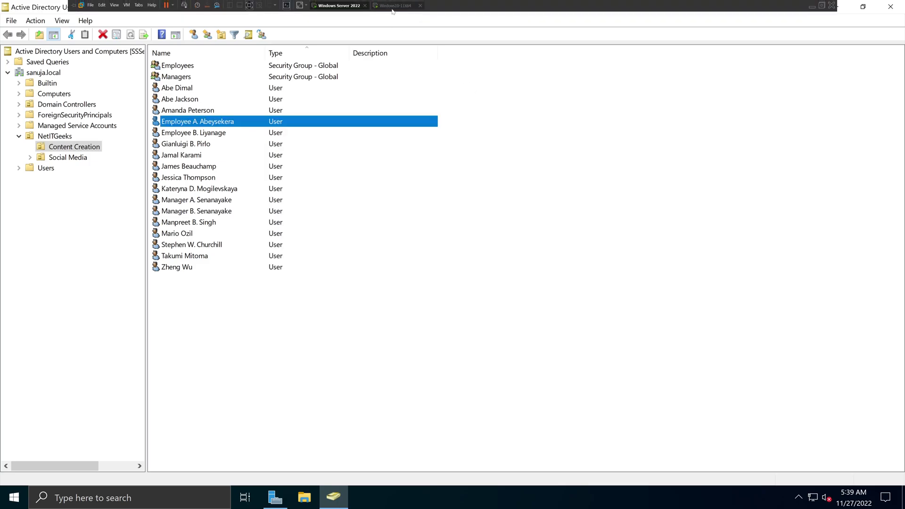
left_click(394, 7)
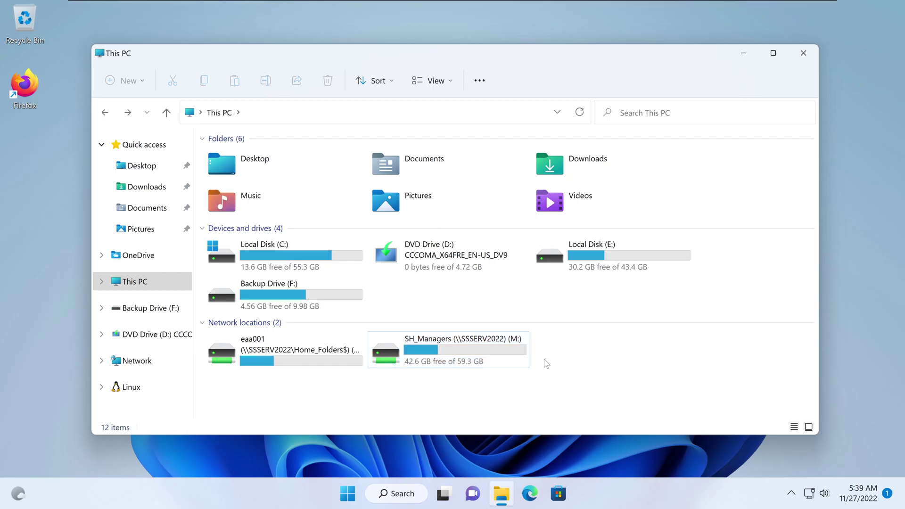